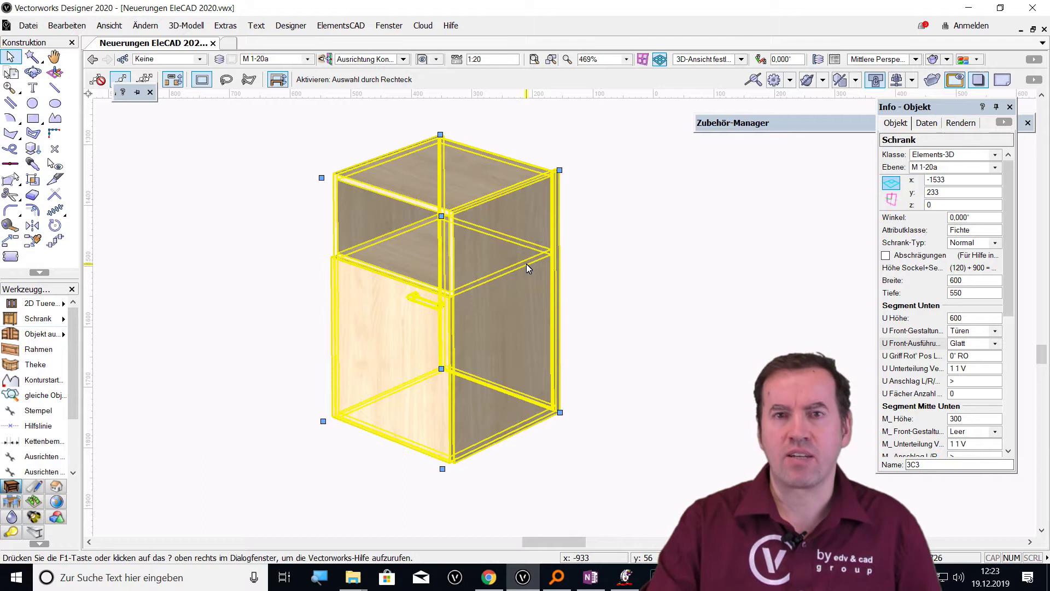
# Open the cabinet's Schrank konfigurieren dialog and show its Front tab settings
pyautogui.doubleClick(526, 265)
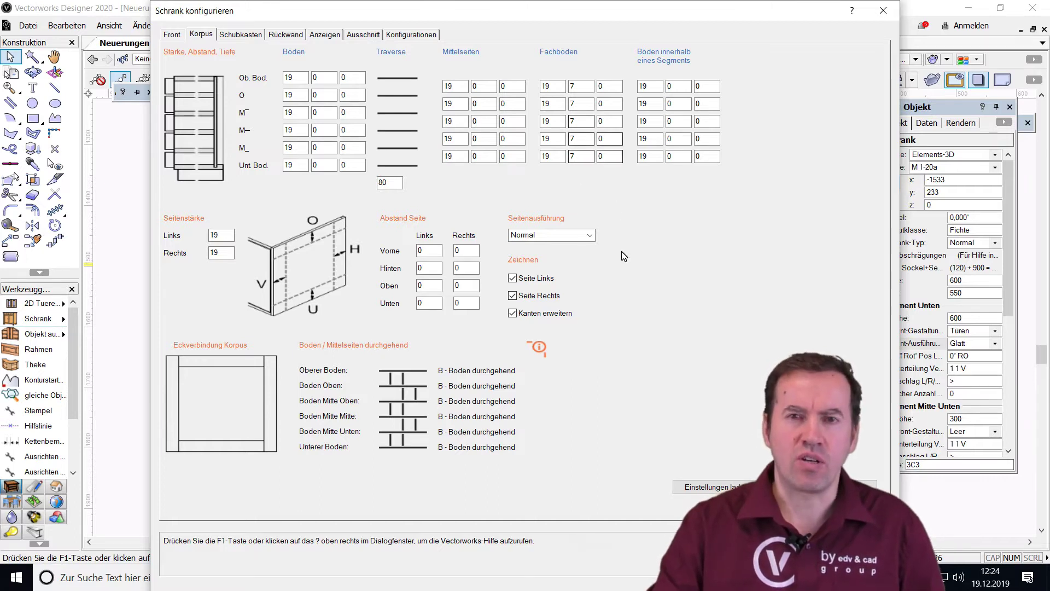
pyautogui.click(173, 35)
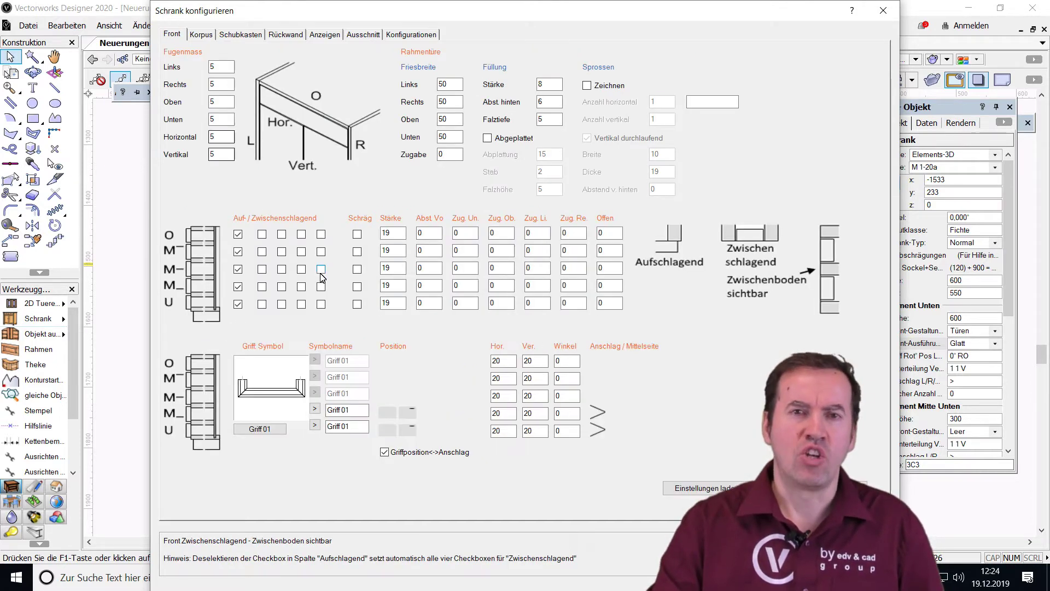
# Search symbols for '907', assign handle Griff 9071018 to the lower door, and close the configuration
pyautogui.click(261, 429)
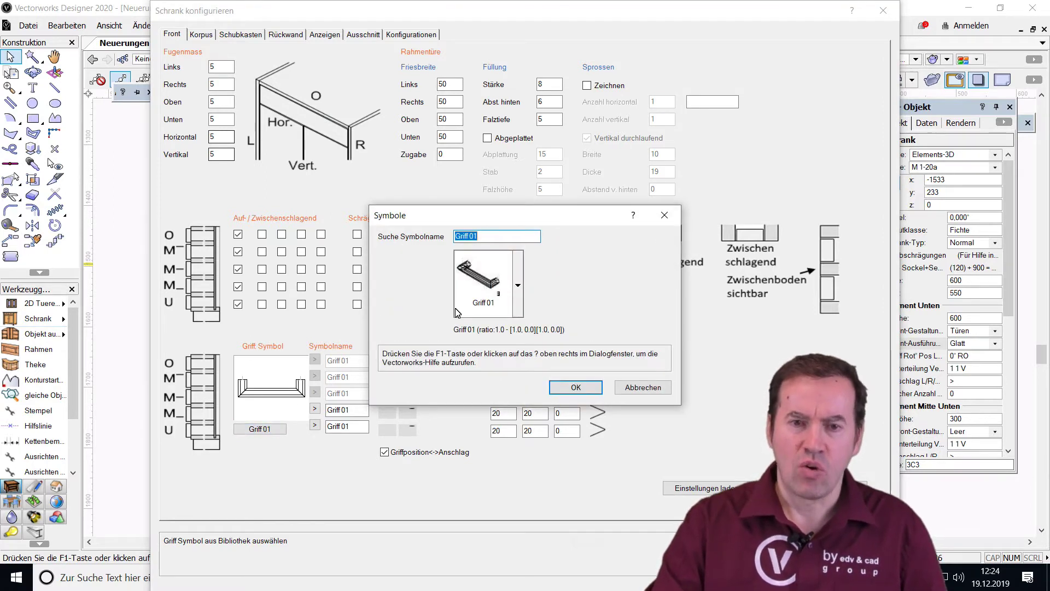
pyautogui.click(522, 286)
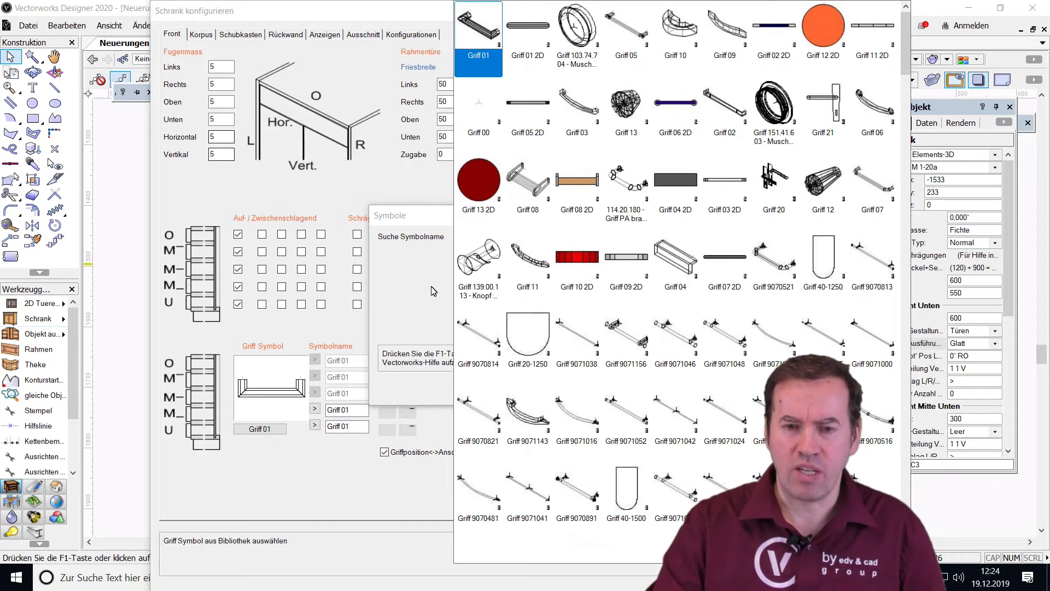
pyautogui.click(428, 324)
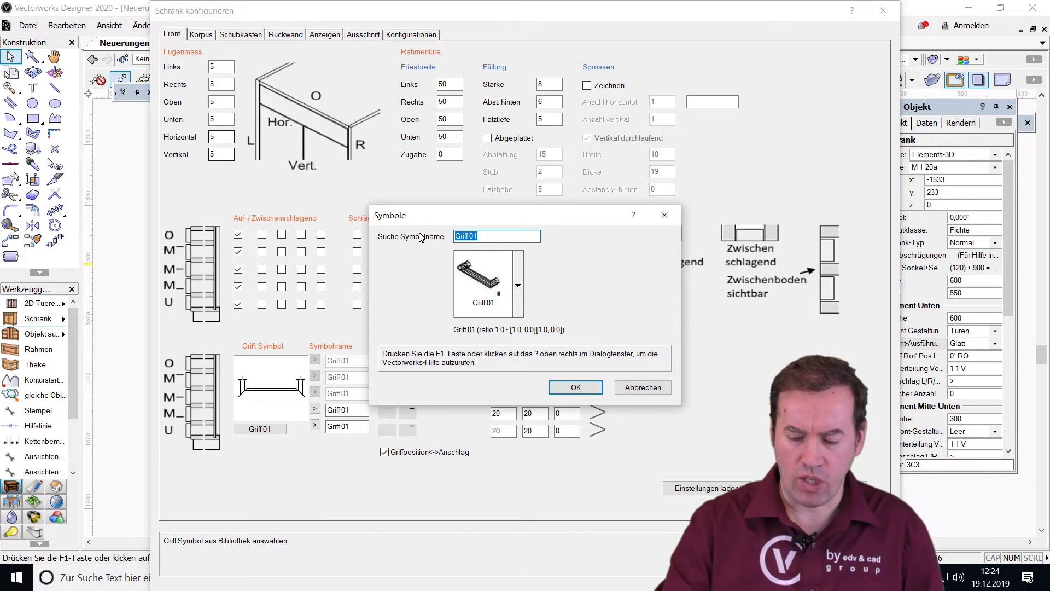
pyautogui.write('907')
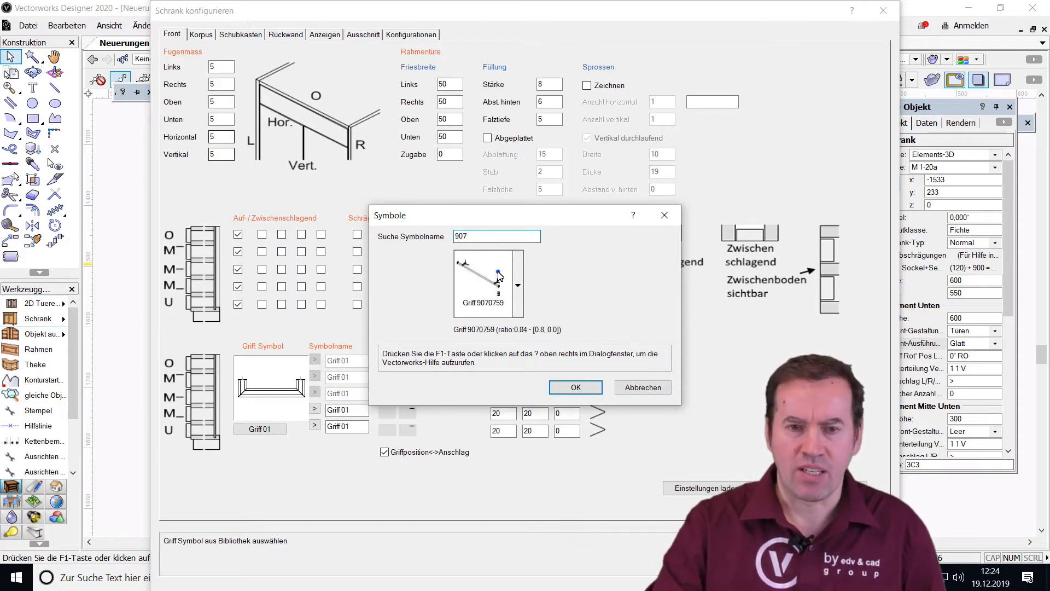
pyautogui.click(495, 274)
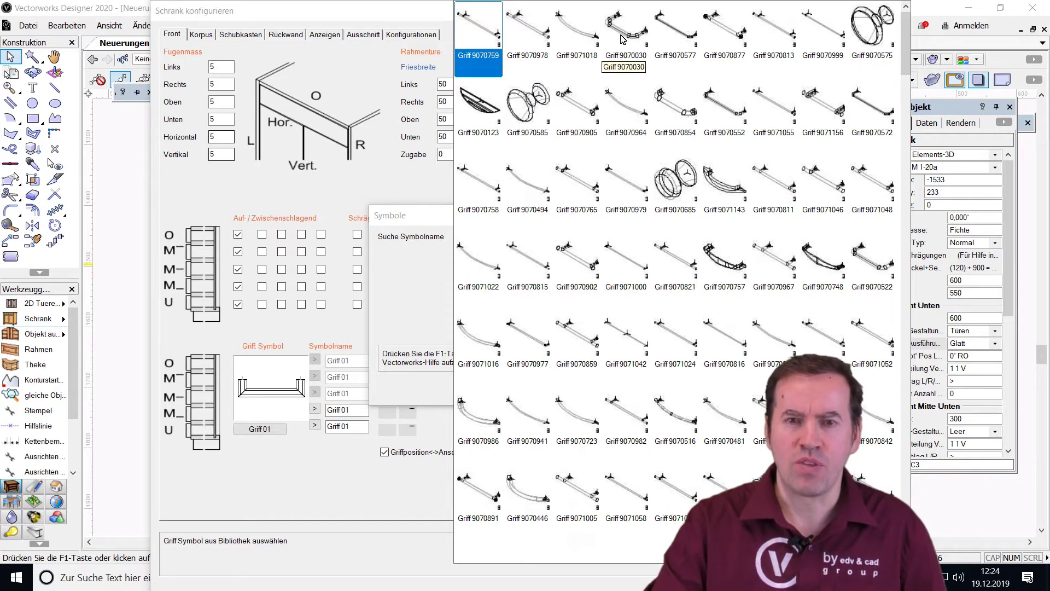
pyautogui.click(583, 35)
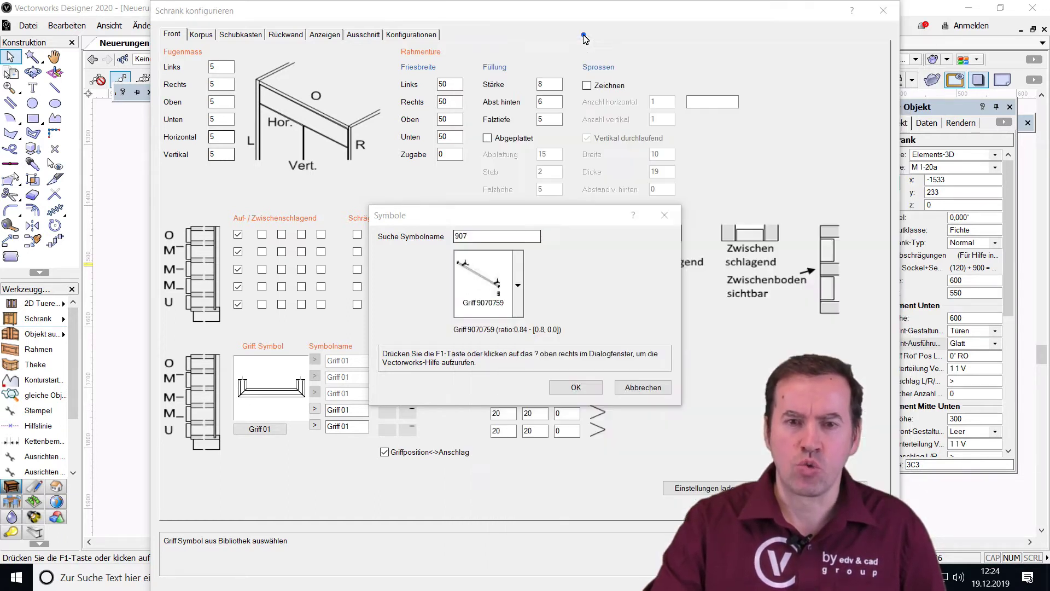
pyautogui.click(584, 389)
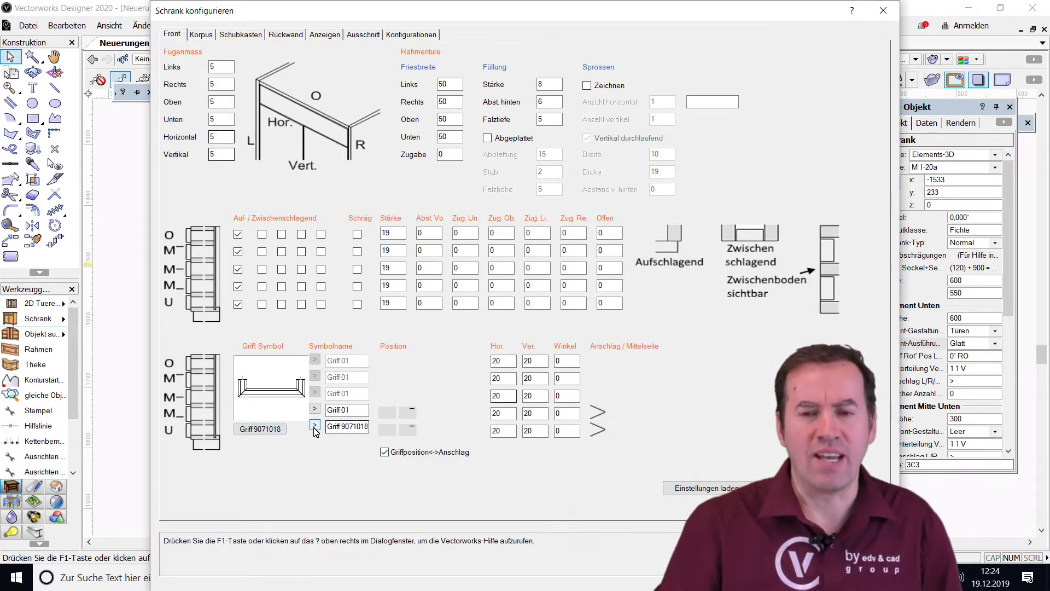
pyautogui.press('Return')
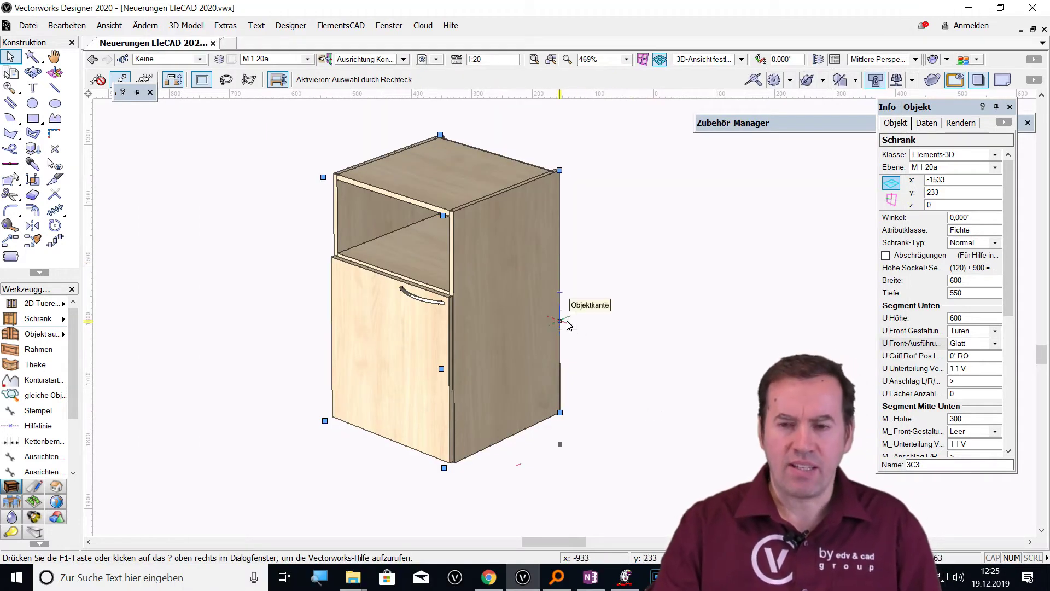
pyautogui.click(1012, 335)
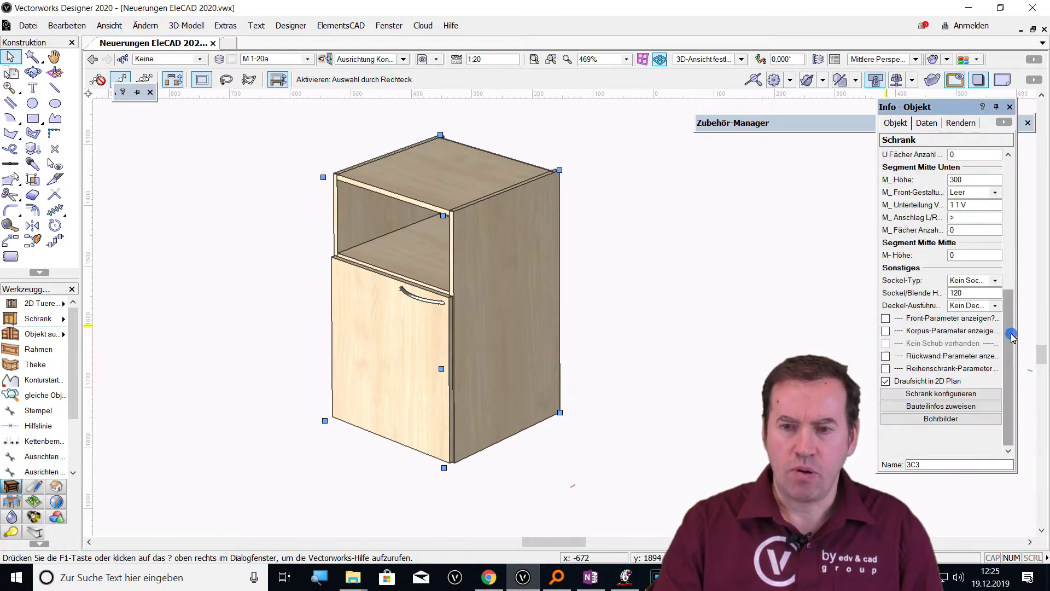
pyautogui.click(972, 312)
pyautogui.click(954, 331)
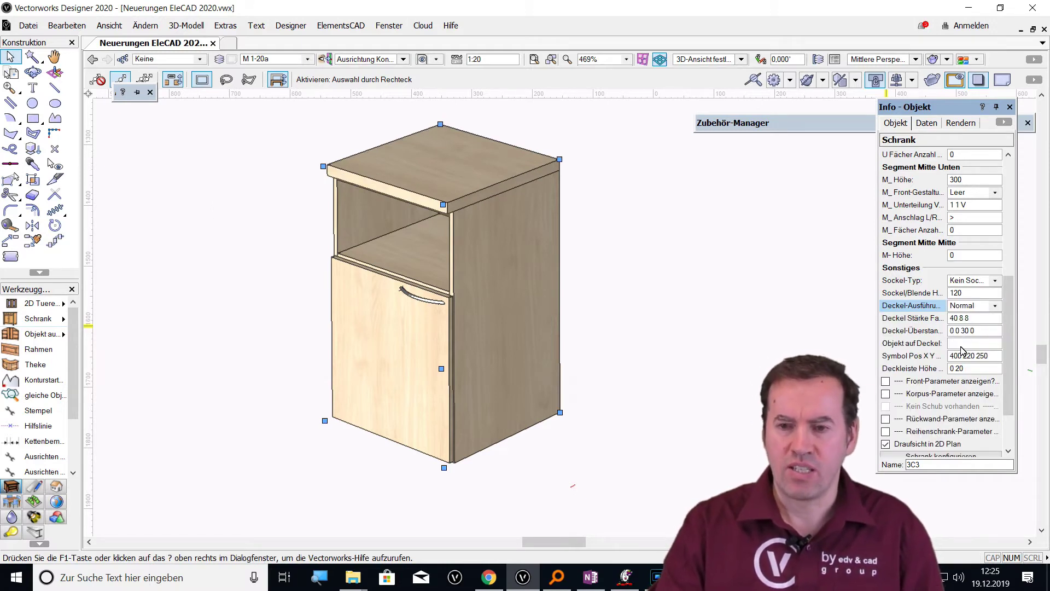
pyautogui.click(954, 370)
pyautogui.write('2')
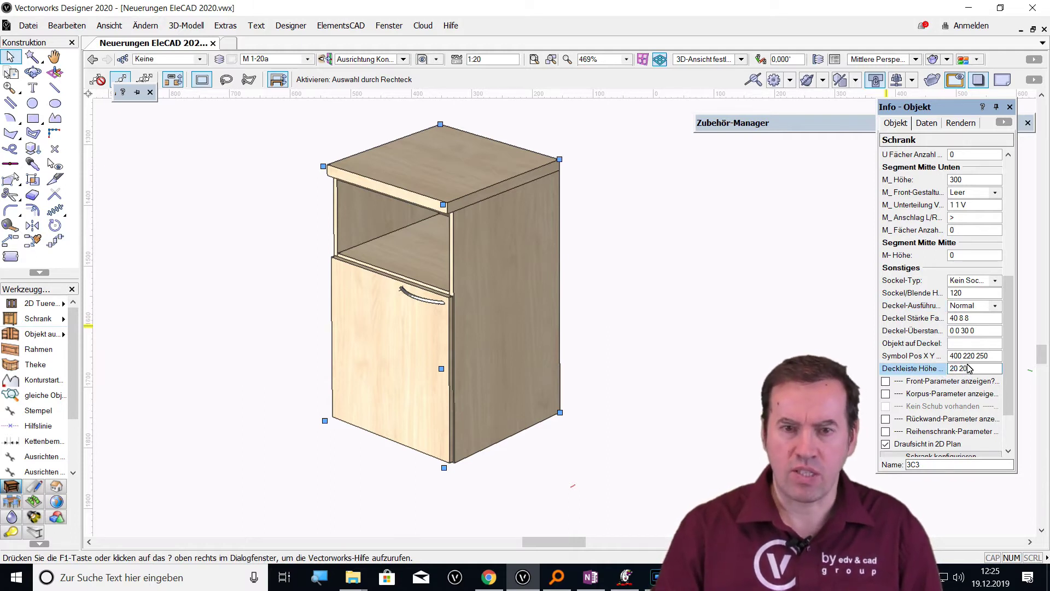
pyautogui.press('Return')
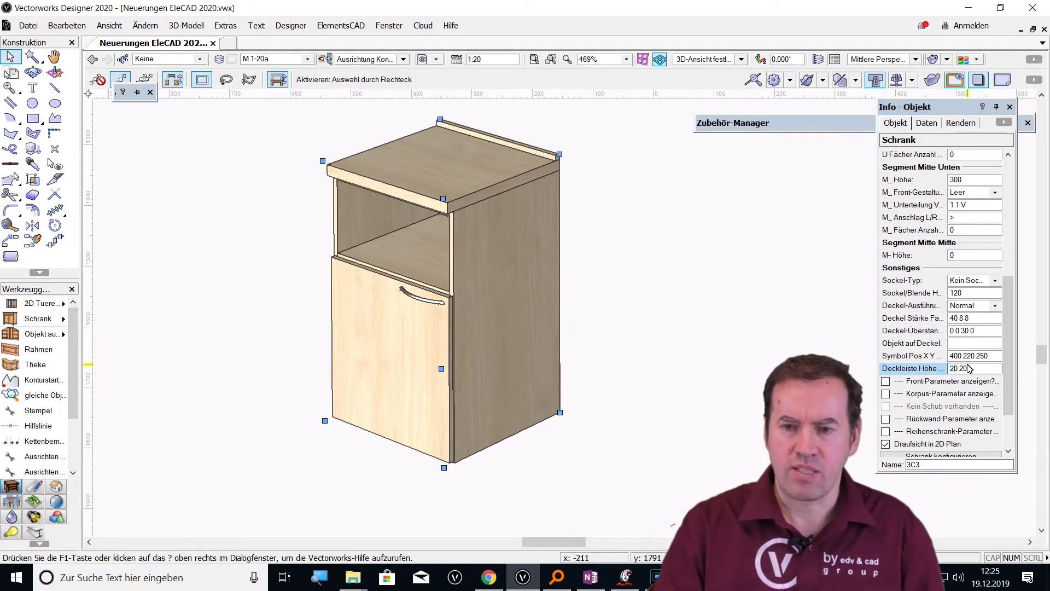
pyautogui.doubleClick(971, 371)
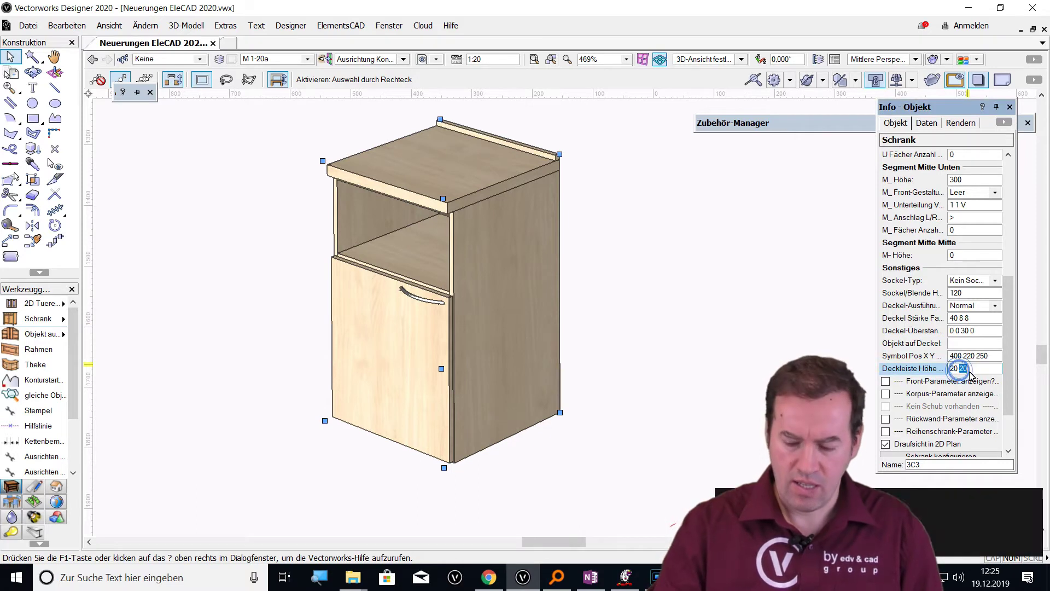
pyautogui.write('4')
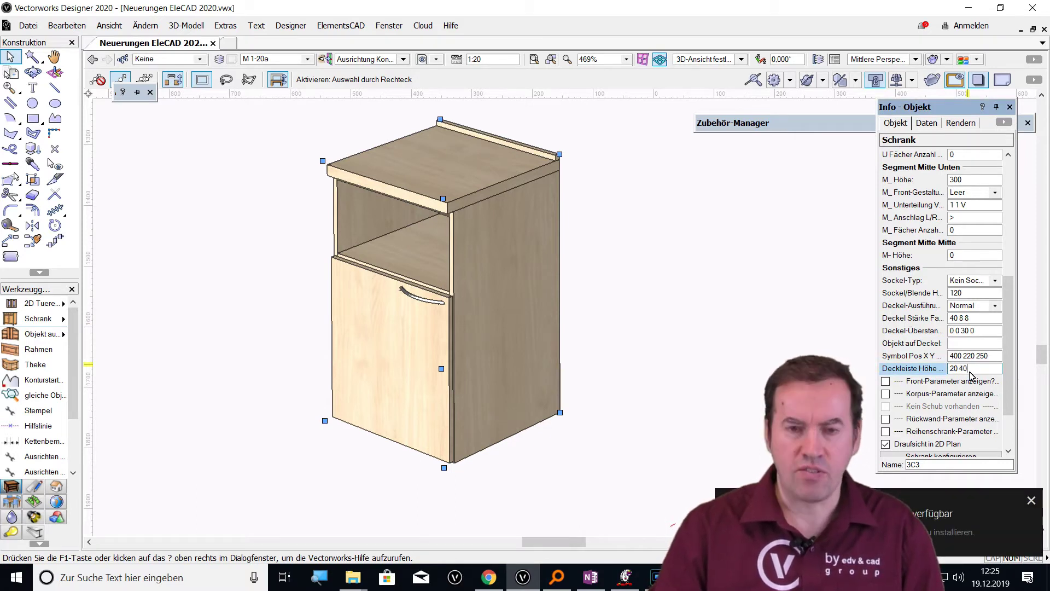
pyautogui.press('Return')
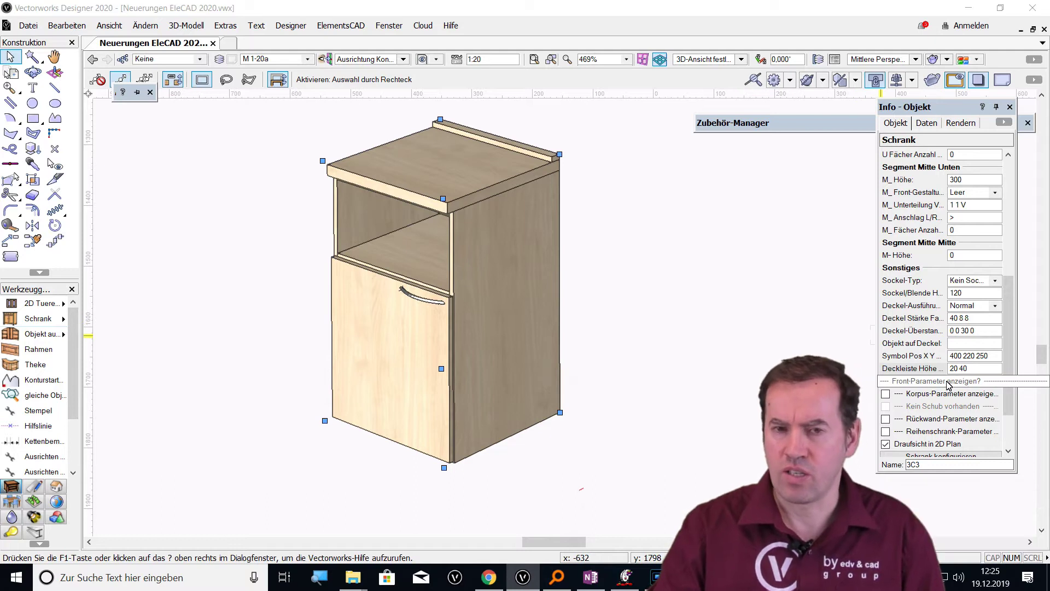
pyautogui.click(971, 368)
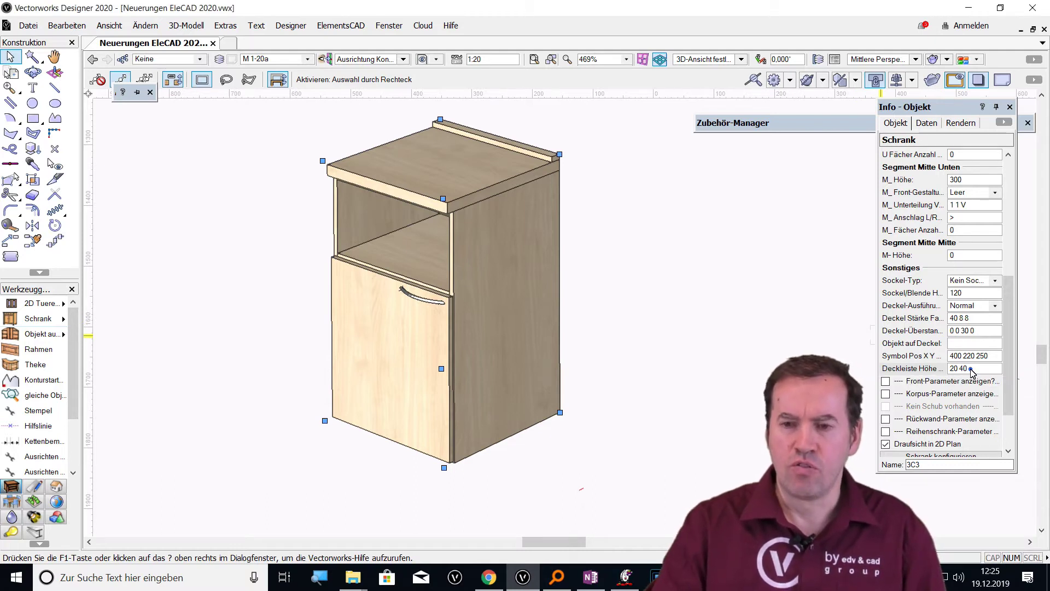
pyautogui.write('40')
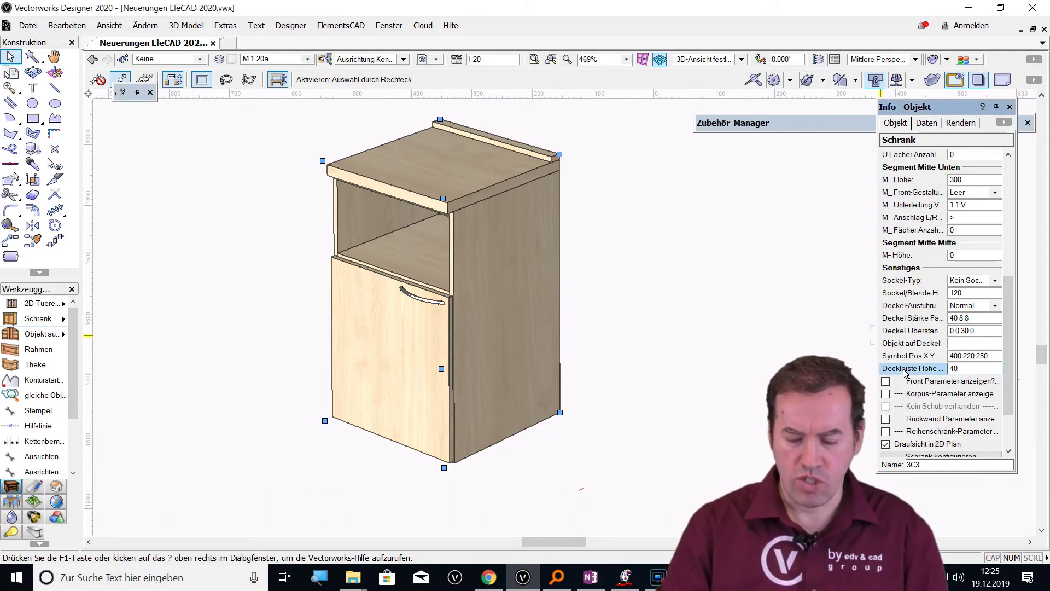
pyautogui.press('Return')
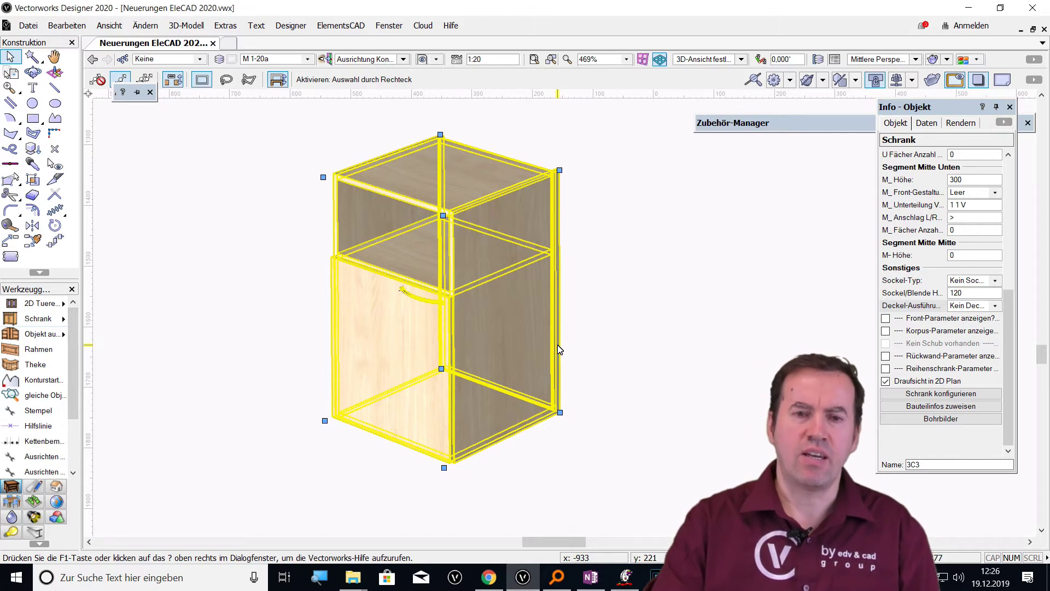
# Cycle the Korpus tab's top Traverse rail styles until a split top rail is set
pyautogui.doubleClick(559, 349)
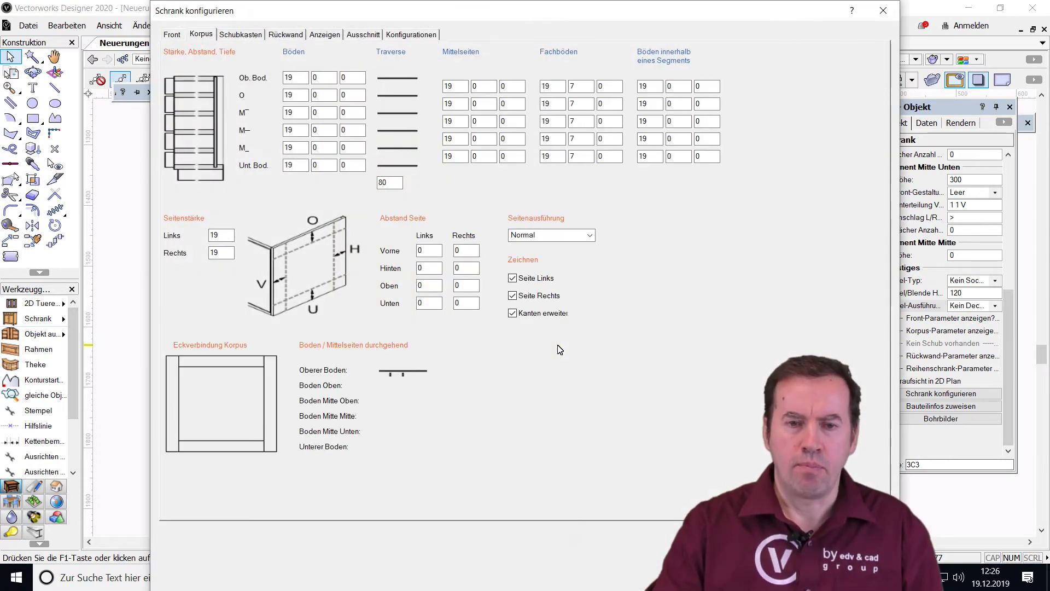
pyautogui.click(397, 82)
pyautogui.click(390, 81)
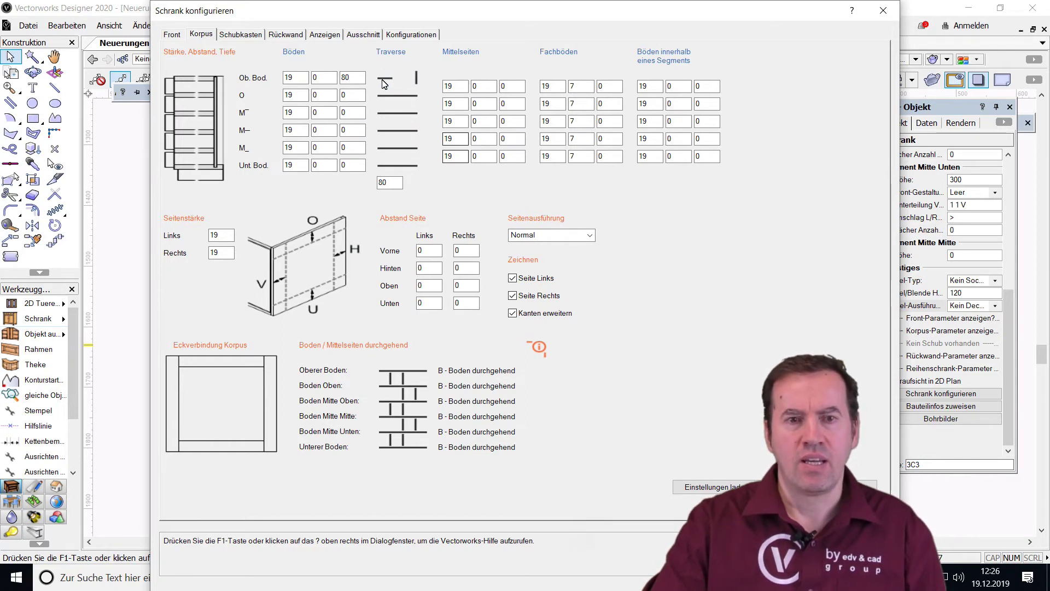
pyautogui.click(411, 82)
pyautogui.click(410, 82)
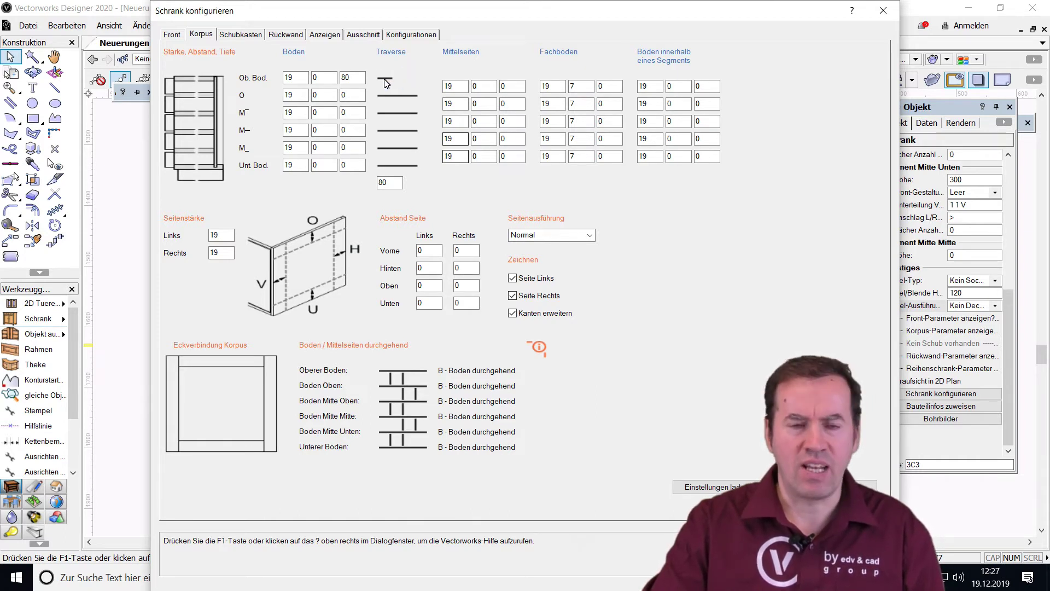
pyautogui.click(387, 82)
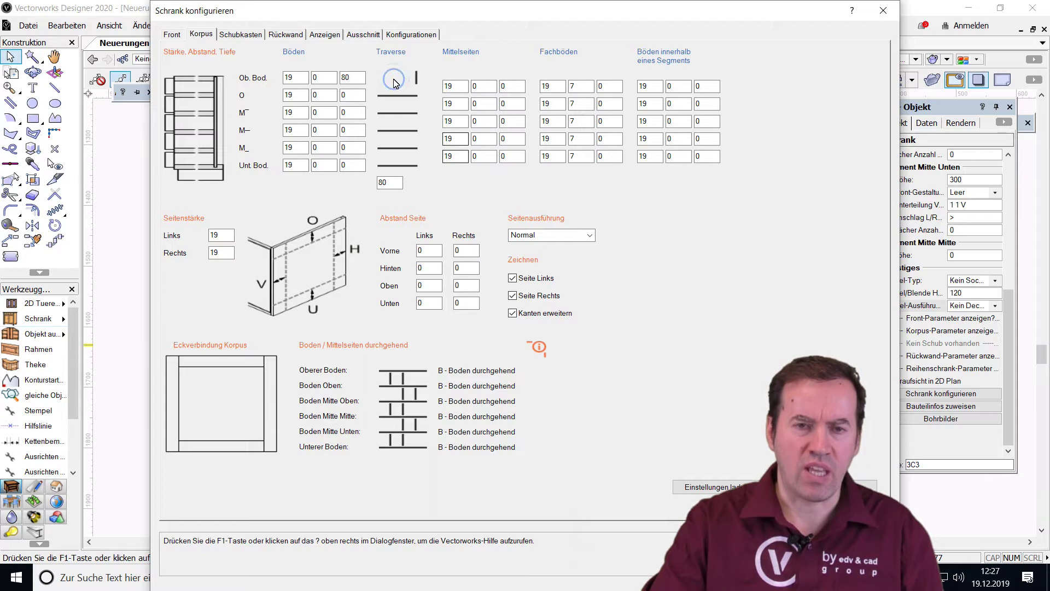
pyautogui.click(396, 83)
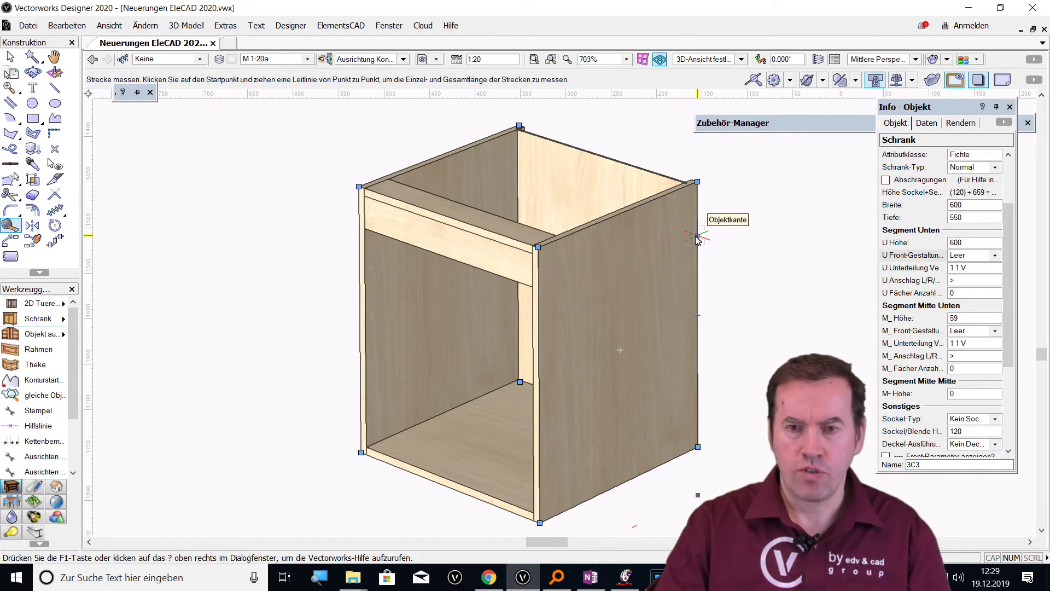
# Return to selection mode and apply the cabinet's carcass configuration
pyautogui.press('x')
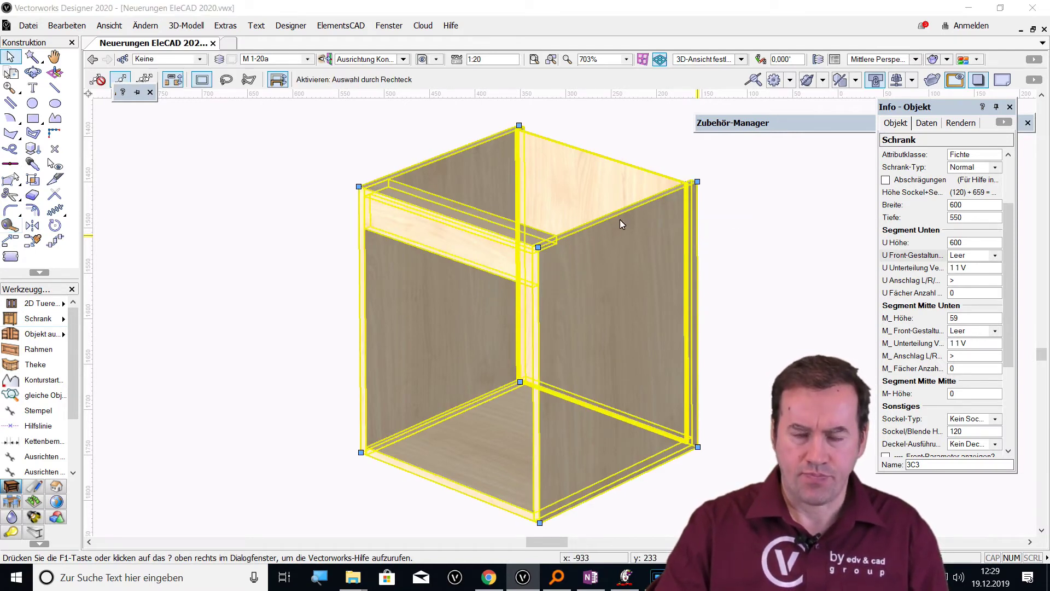
pyautogui.doubleClick(424, 182)
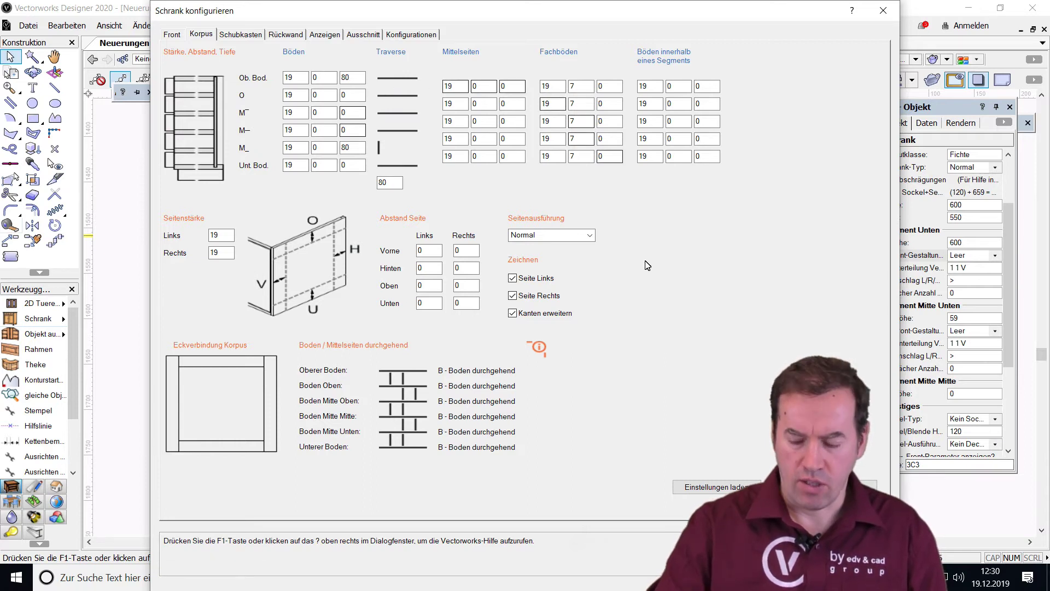
pyautogui.press('Return')
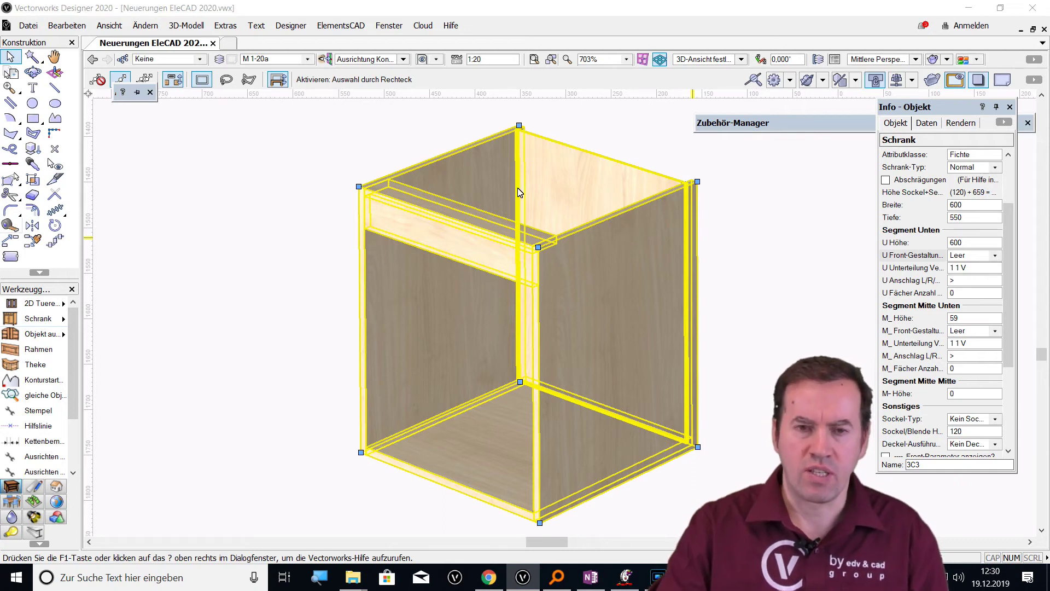
# Change the Ob. Bod. top board offset from 80 to 0 on the Korpus tab
pyautogui.doubleClick(462, 159)
pyautogui.doubleClick(355, 78)
pyautogui.write('0')
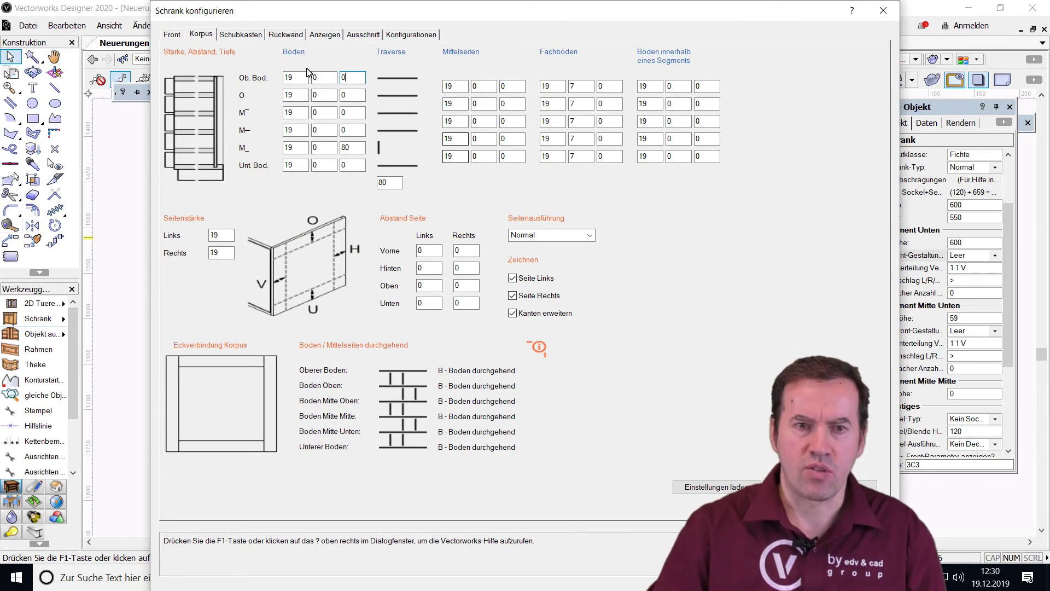
pyautogui.press('Return')
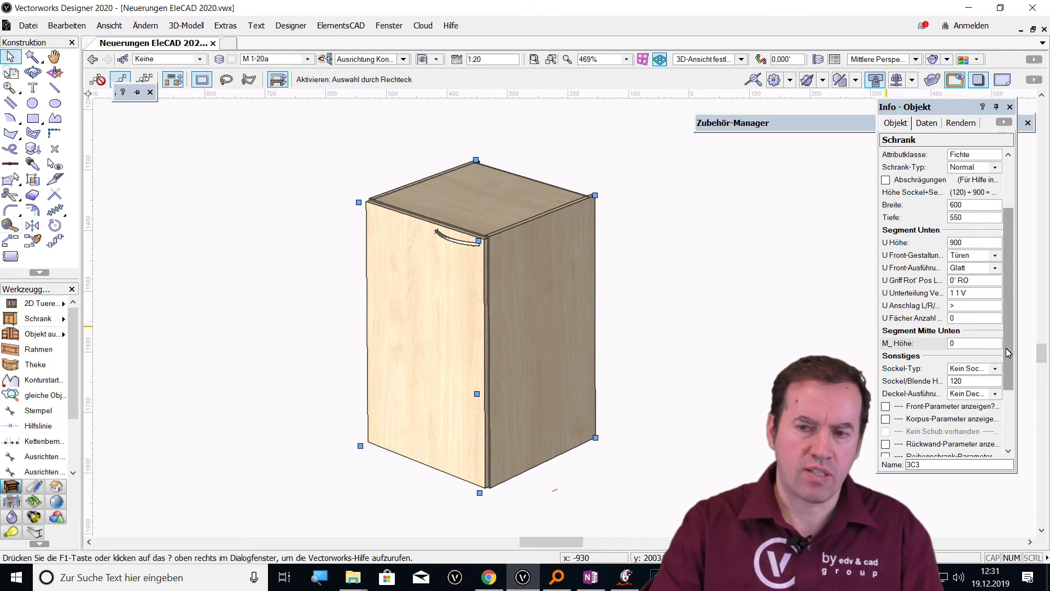
# In the Info palette, change U Front-Ausführung from Glatt to Rahmen
pyautogui.moveTo(1008, 353); pyautogui.dragTo(1008, 387)
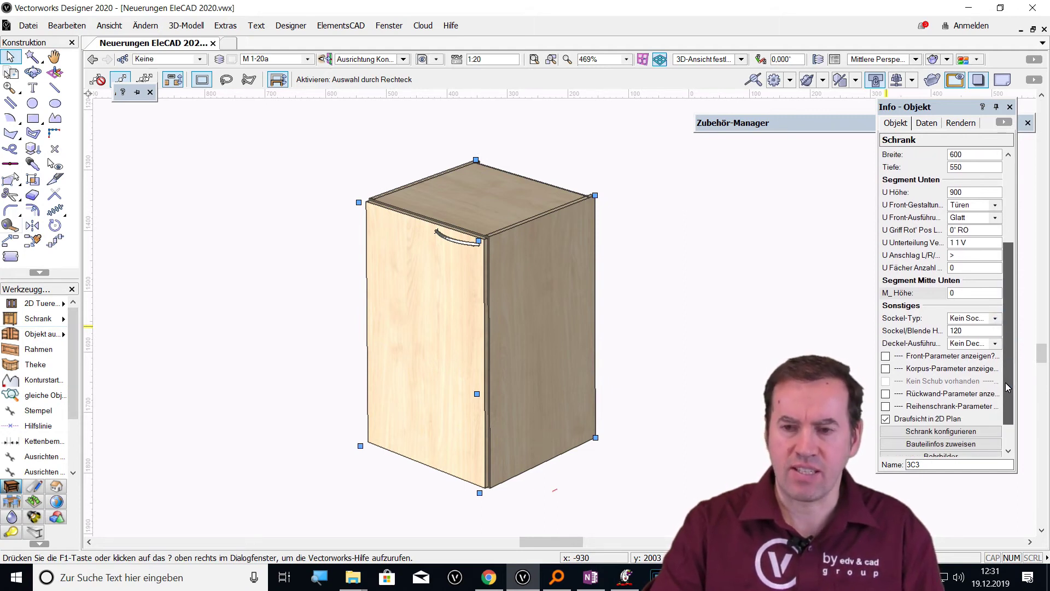
pyautogui.scroll(4, 1008, 387)
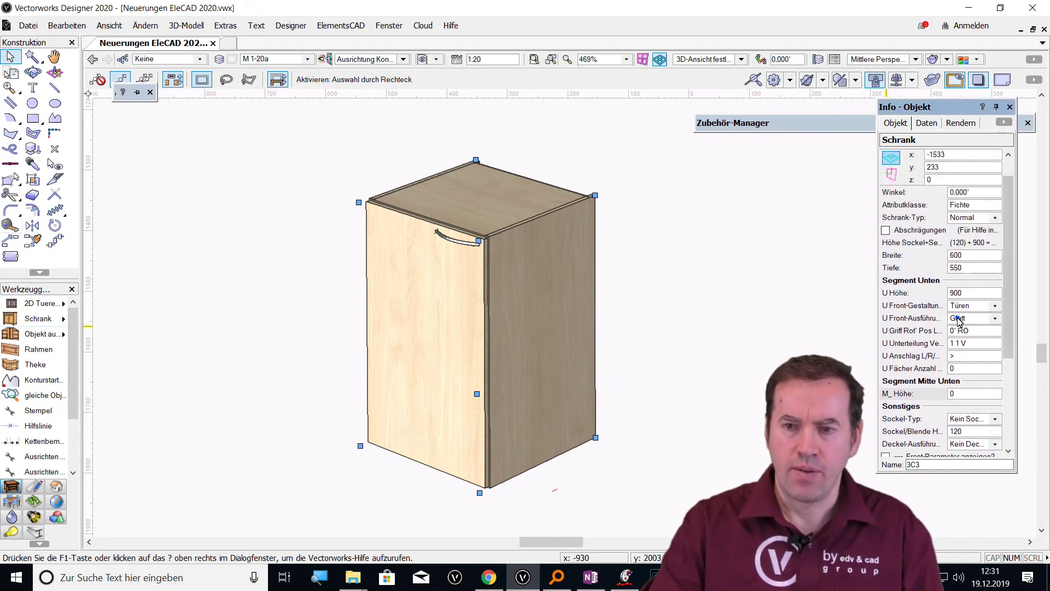
pyautogui.click(959, 320)
pyautogui.click(960, 342)
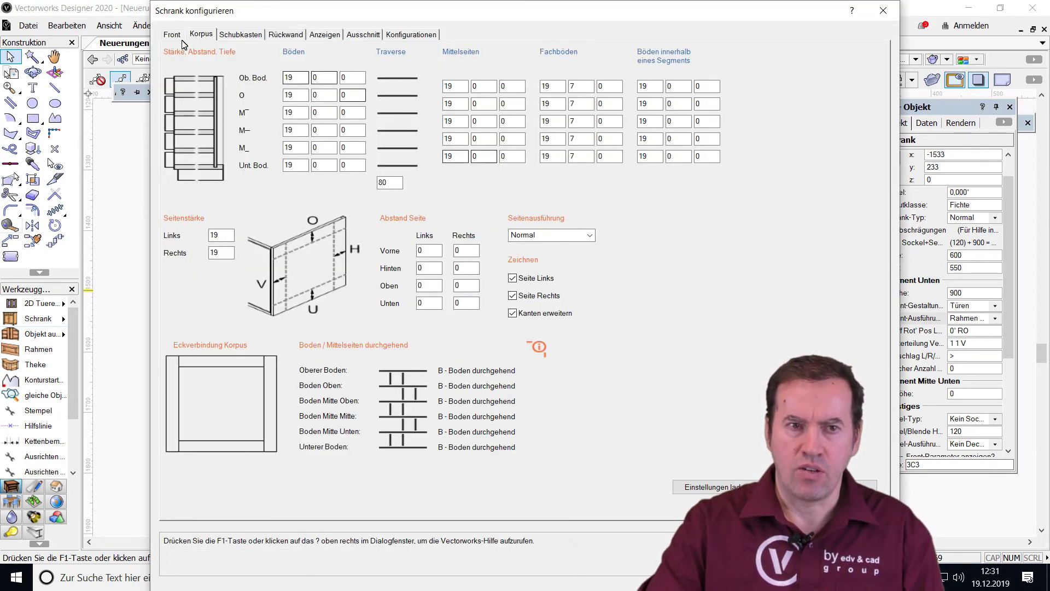
# Enable Sprossen Zeichnen with width 50, 0 vertical muntins and horizontal spacing 250
pyautogui.click(173, 35)
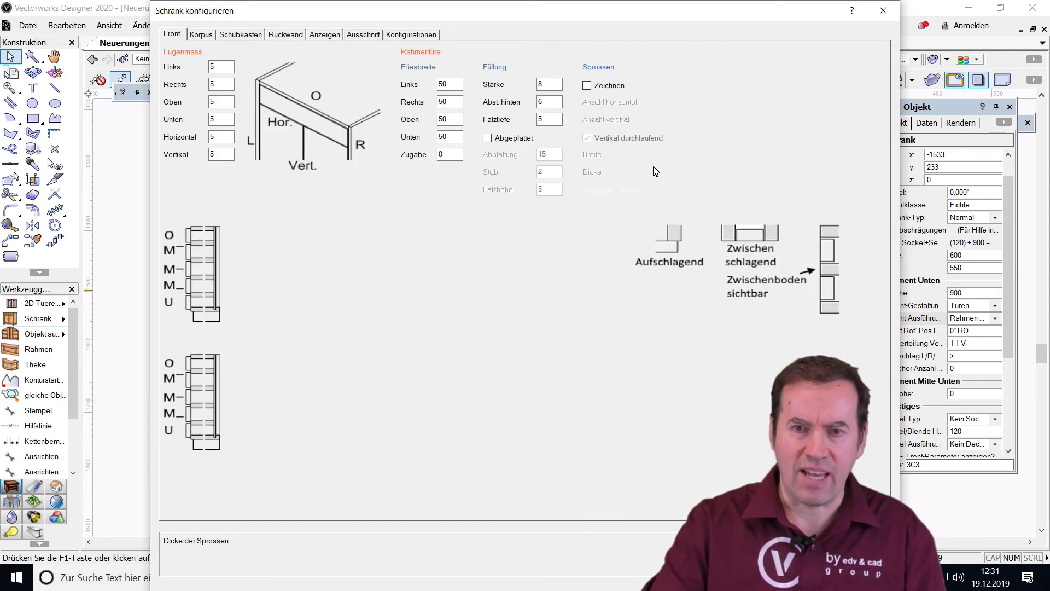
pyautogui.click(587, 85)
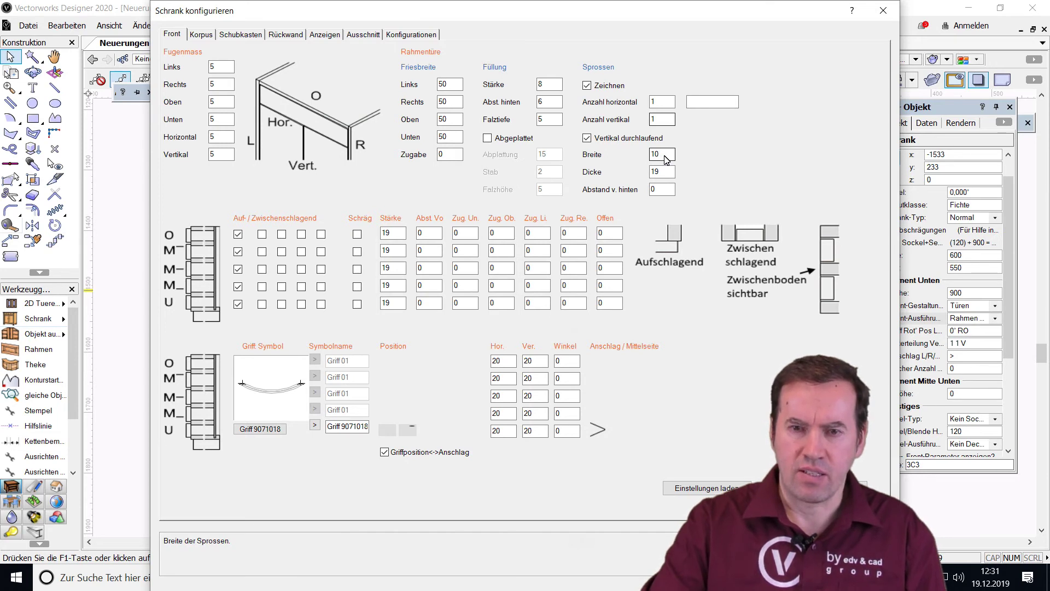
pyautogui.doubleClick(670, 160)
pyautogui.write('50')
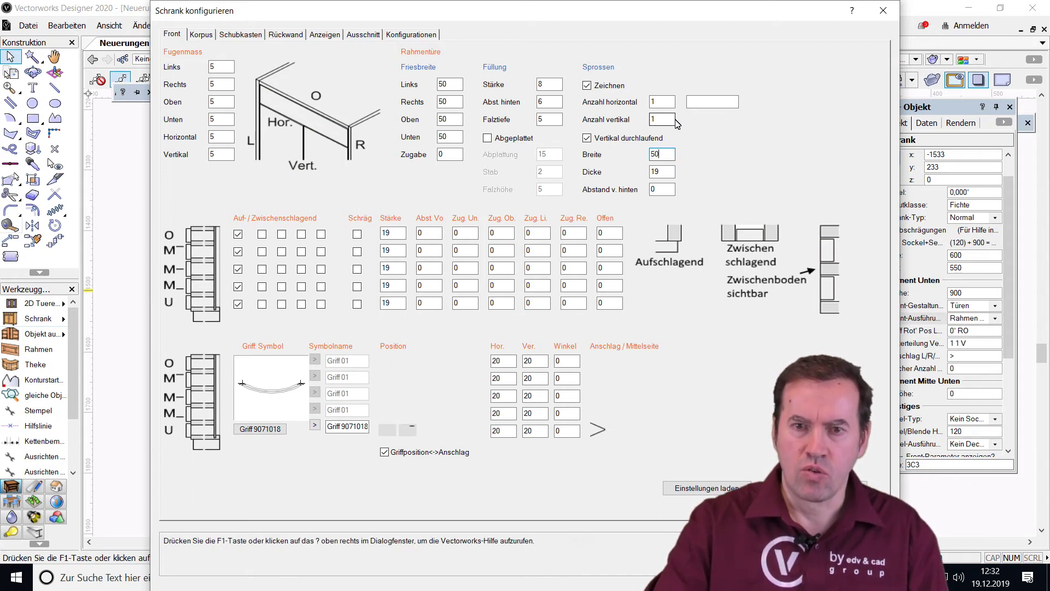
pyautogui.doubleClick(658, 120)
pyautogui.write('0')
pyautogui.click(711, 109)
pyautogui.write('250')
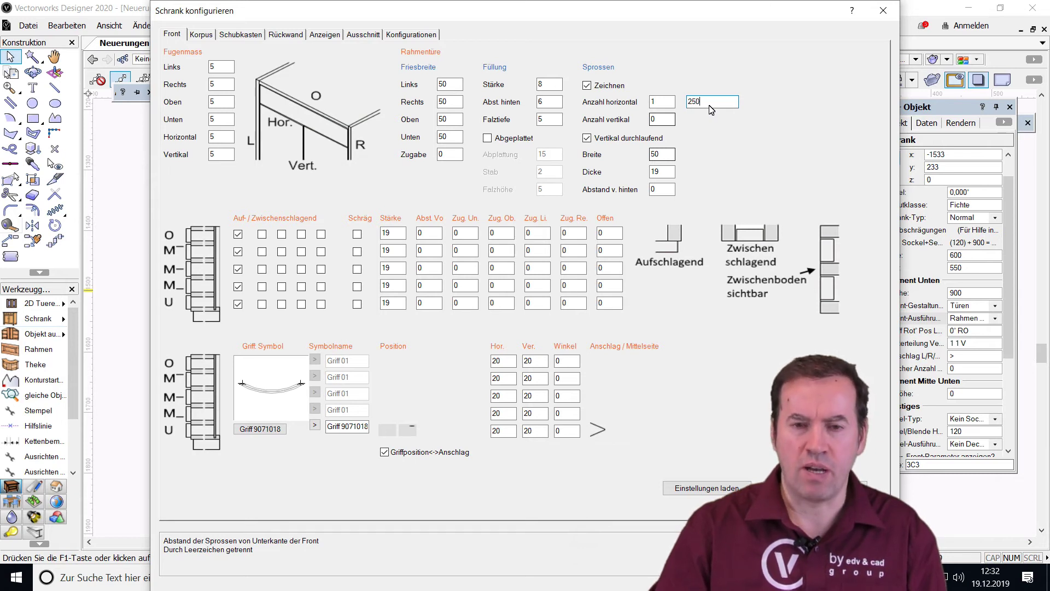
pyautogui.press('Return')
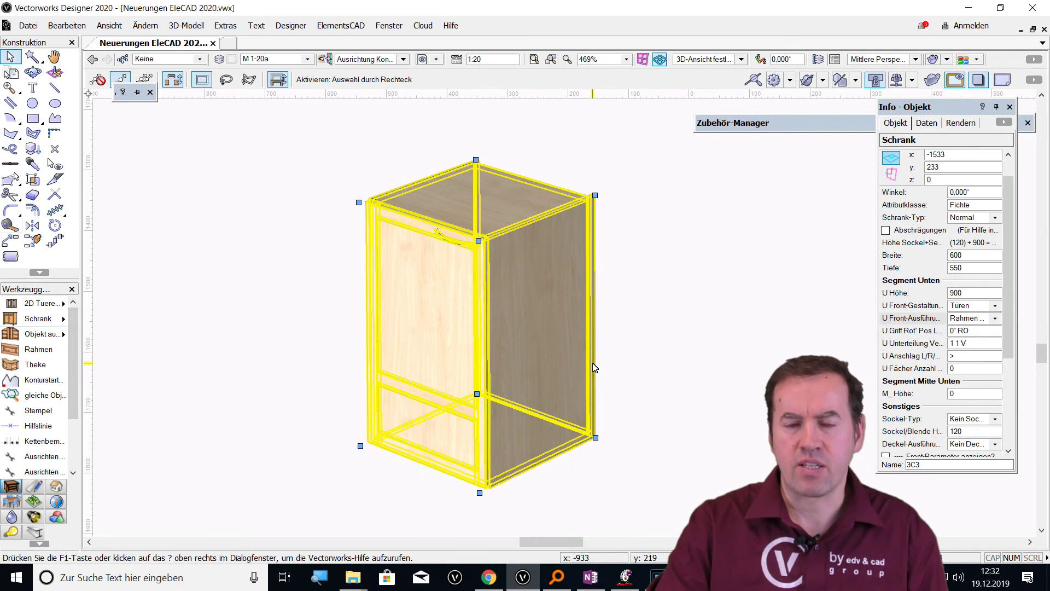
pyautogui.doubleClick(595, 368)
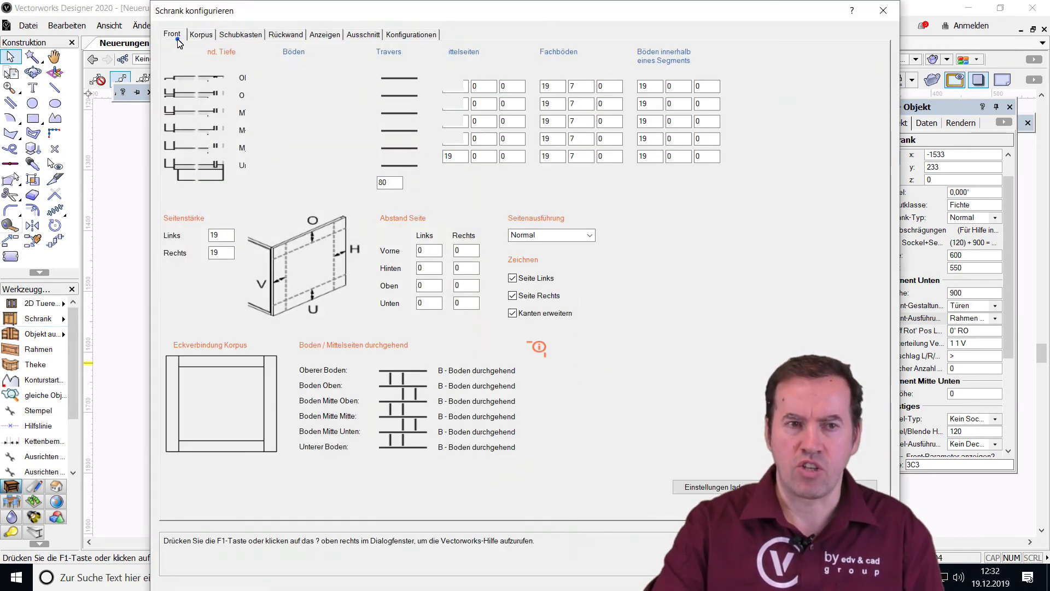
pyautogui.press('Return')
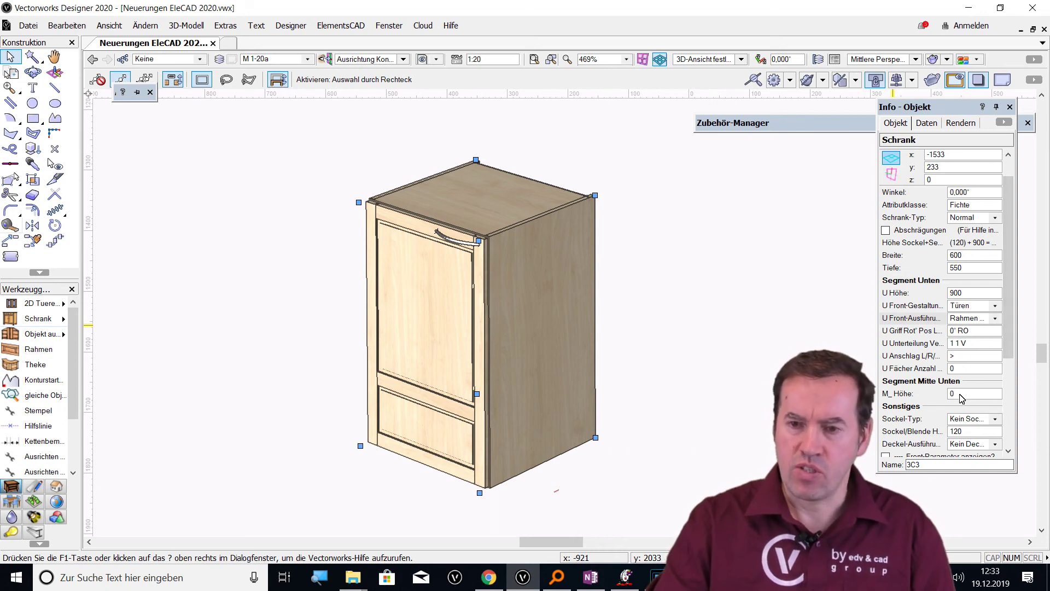
# Set the lower middle segment's M_ Höhe to 300
pyautogui.click(906, 395)
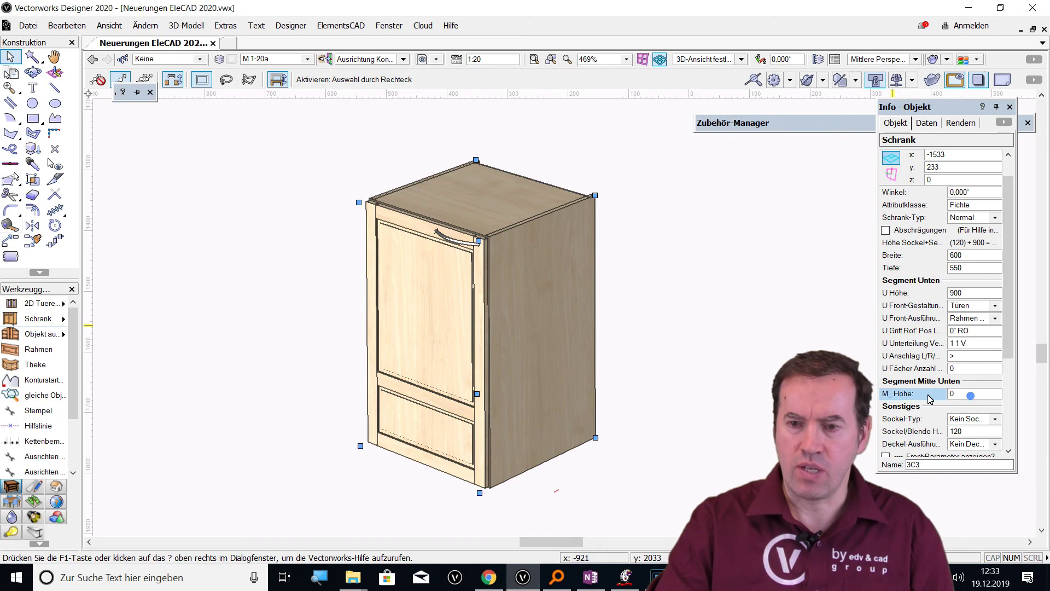
pyautogui.write('300')
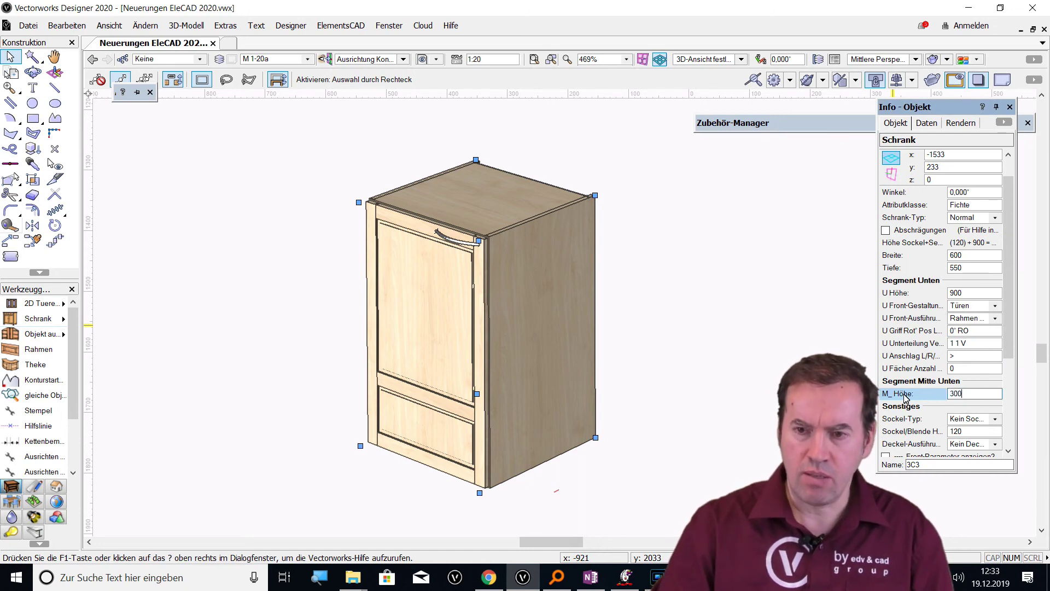
pyautogui.press('Return')
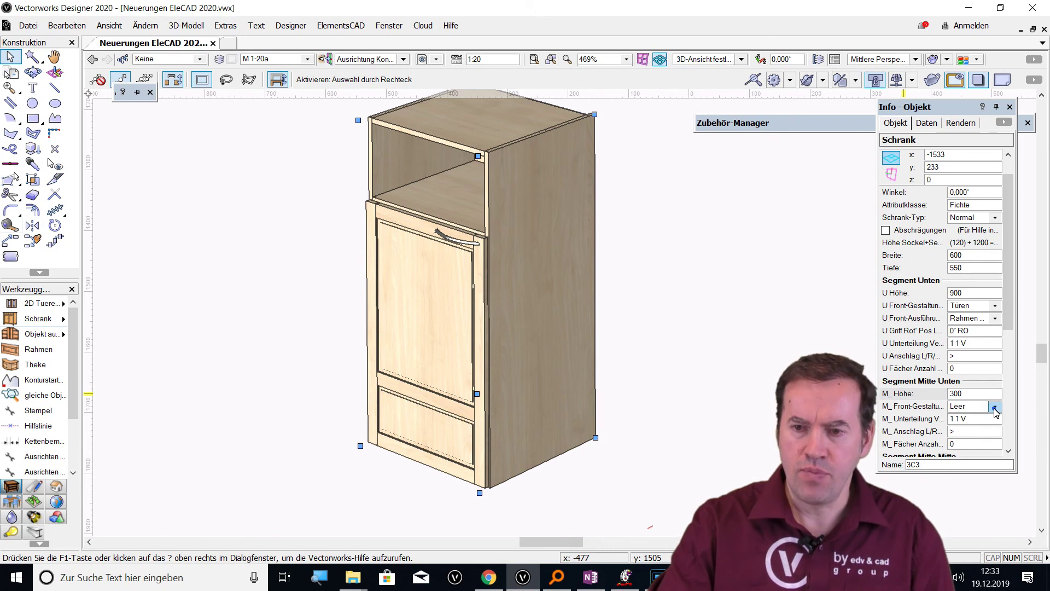
# Give that segment a Rollo roller-shutter front and select the M- Höhe field
pyautogui.click(995, 407)
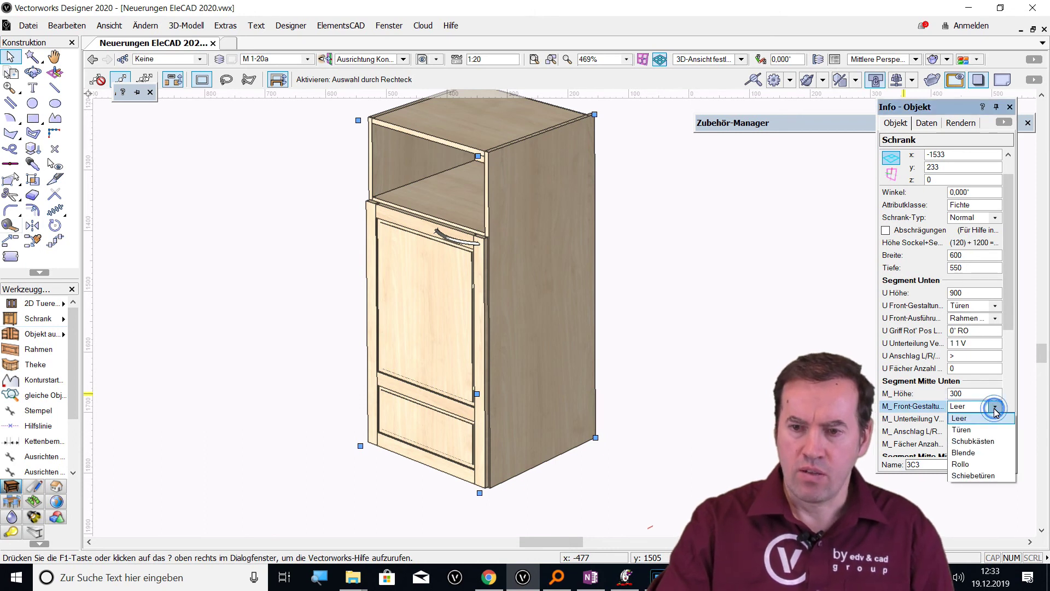
pyautogui.click(971, 463)
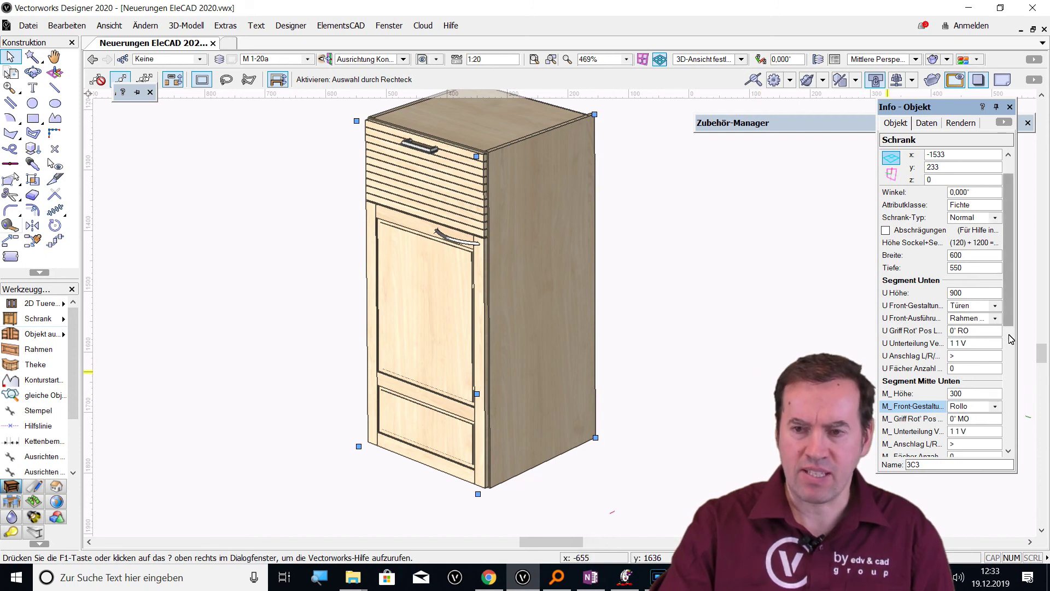
pyautogui.moveTo(1011, 326); pyautogui.dragTo(1010, 400)
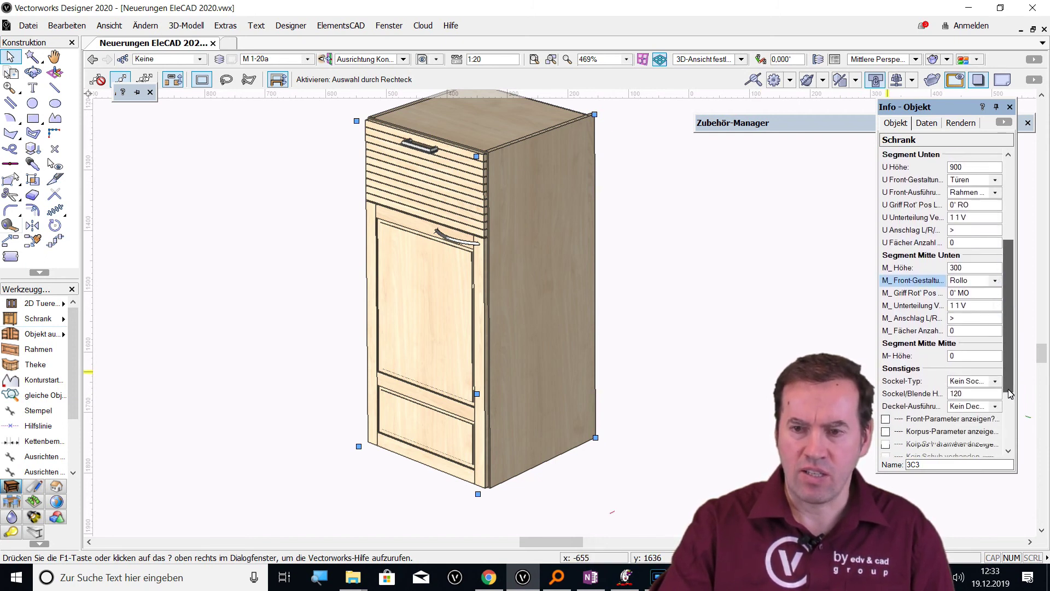
pyautogui.click(960, 343)
pyautogui.write('-1')
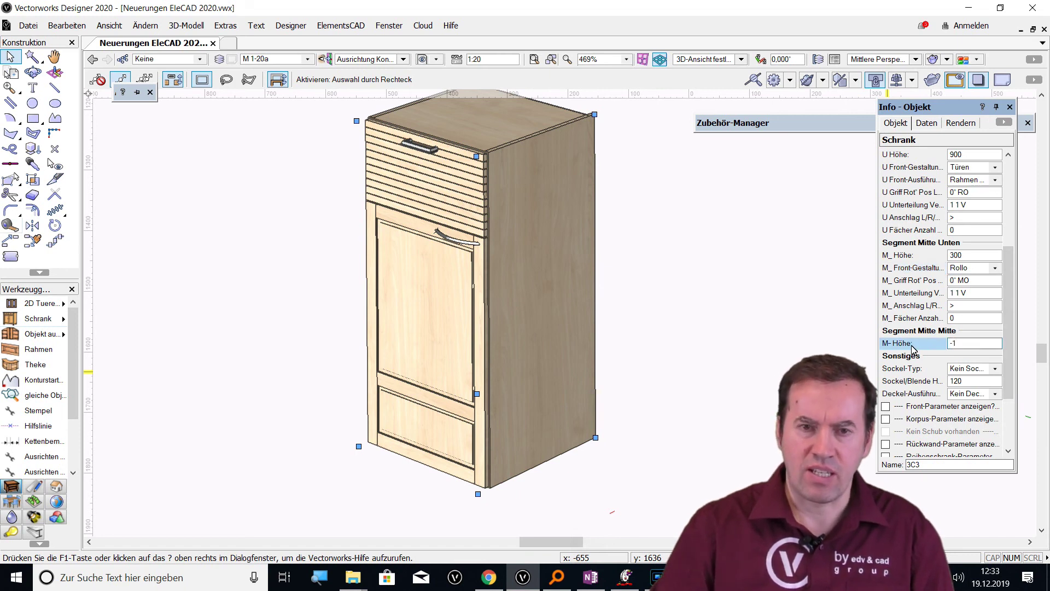
# Apply -1 to M- Höhe for a matching shutter, then set M‾ Höhe to 400
pyautogui.press('Return')
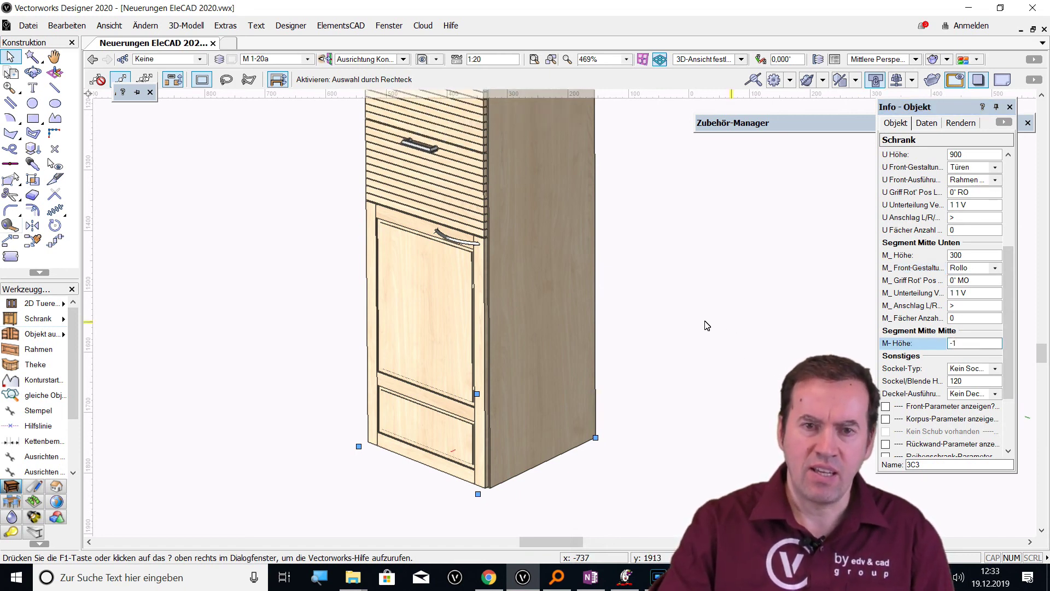
pyautogui.scroll(-2, 697, 323)
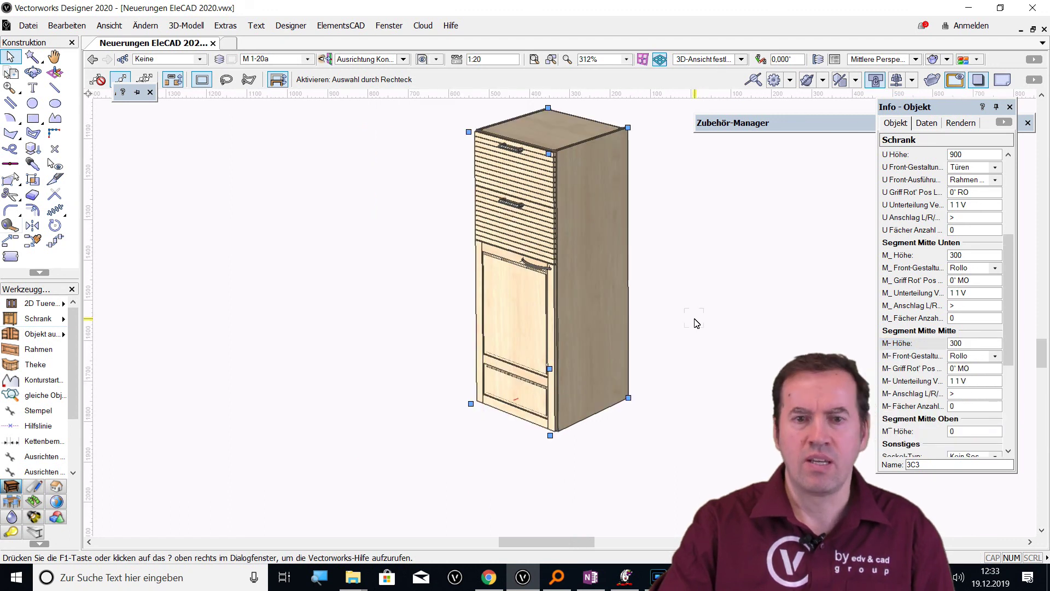
pyautogui.moveTo(711, 323); pyautogui.dragTo(692, 368, button='middle')
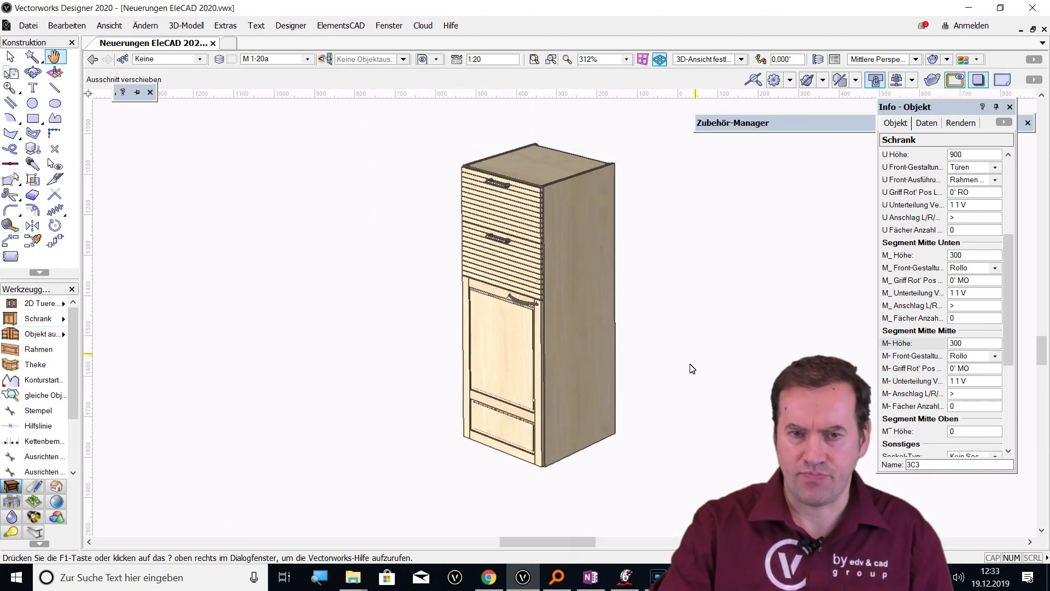
pyautogui.click(974, 432)
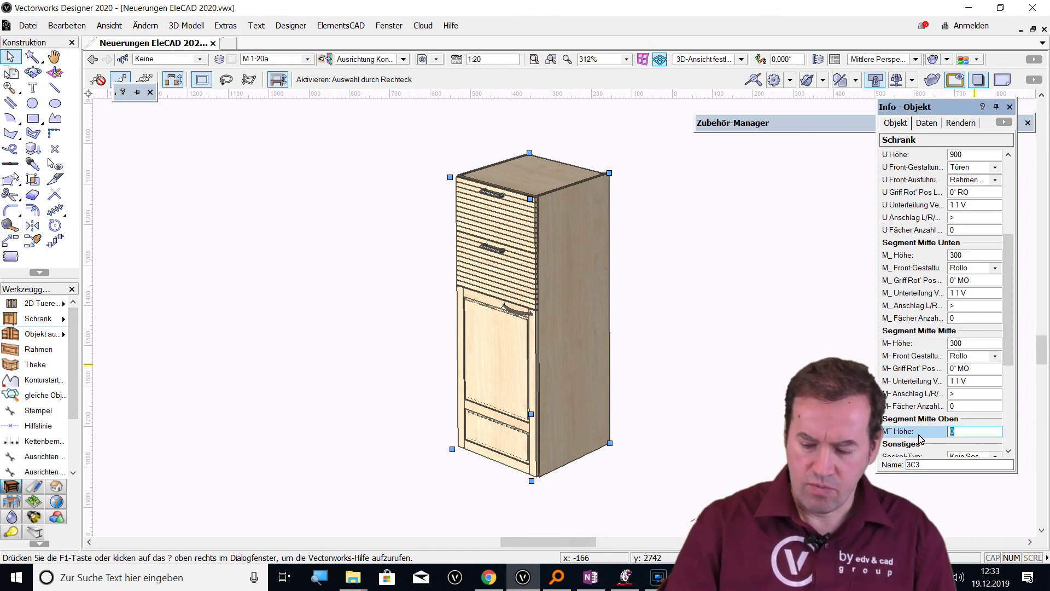
pyautogui.write('400')
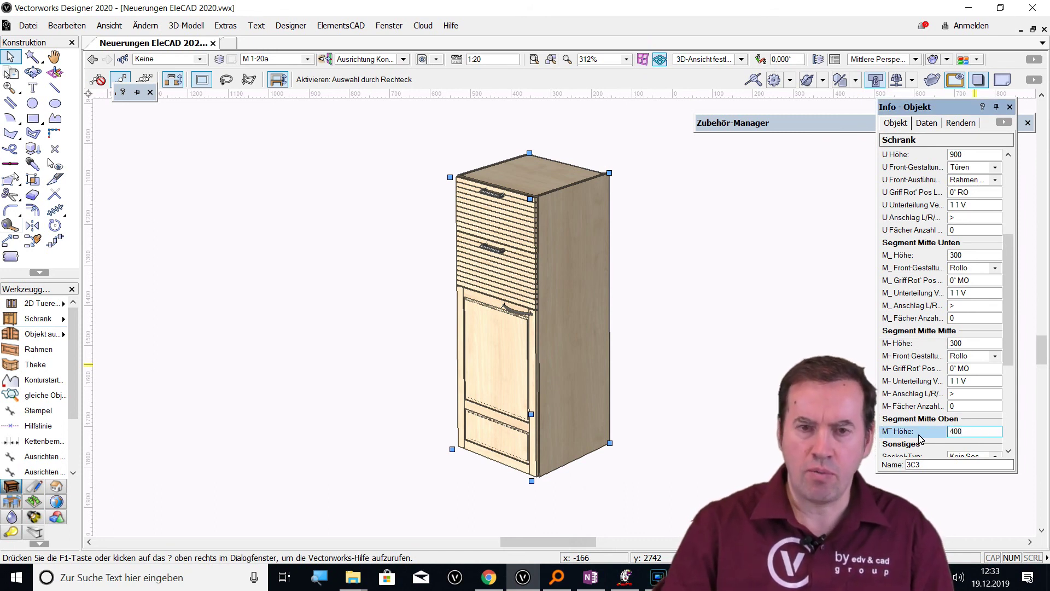
pyautogui.press('Return')
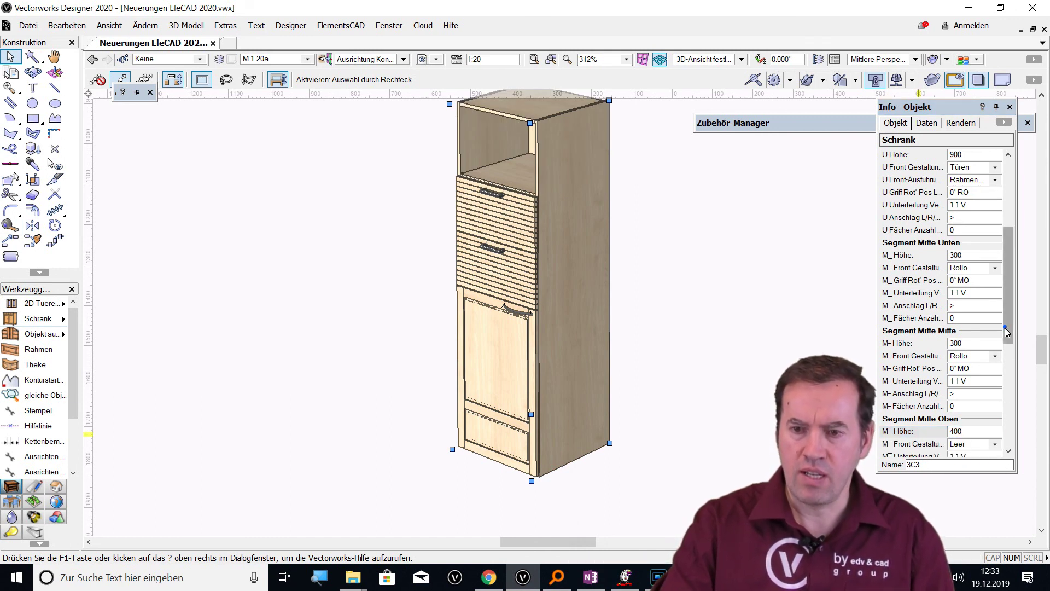
# Set the top segment's O Höhe to -2
pyautogui.scroll(-3, 1012, 371)
pyautogui.click(926, 412)
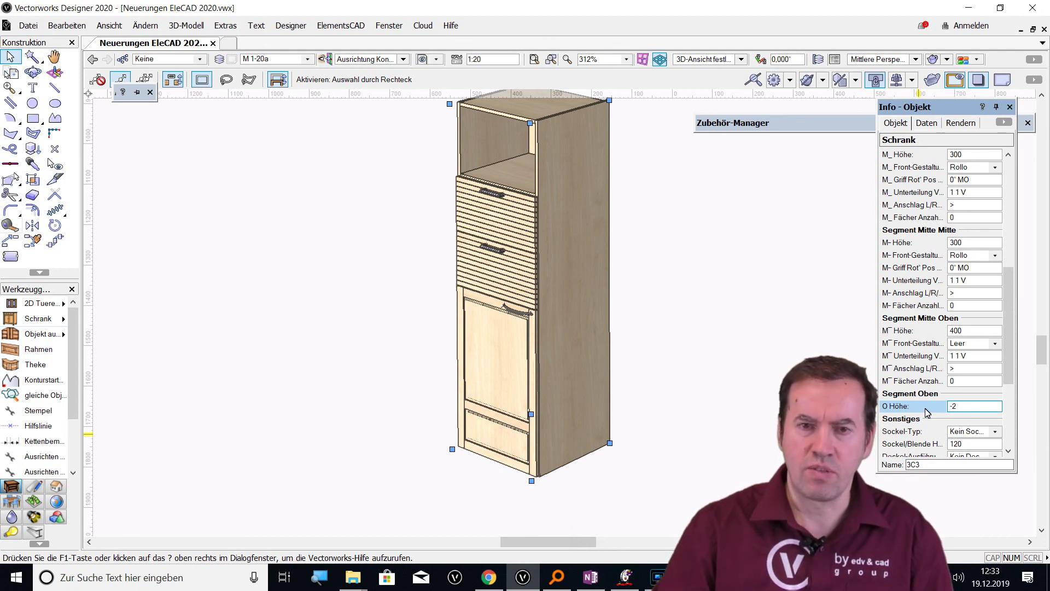
pyautogui.press('Return')
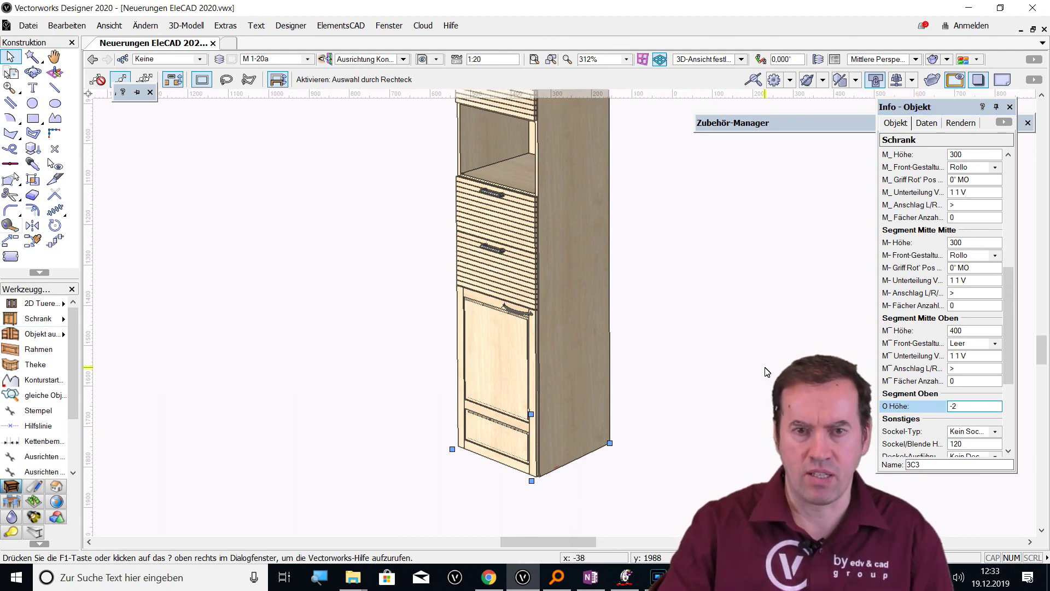